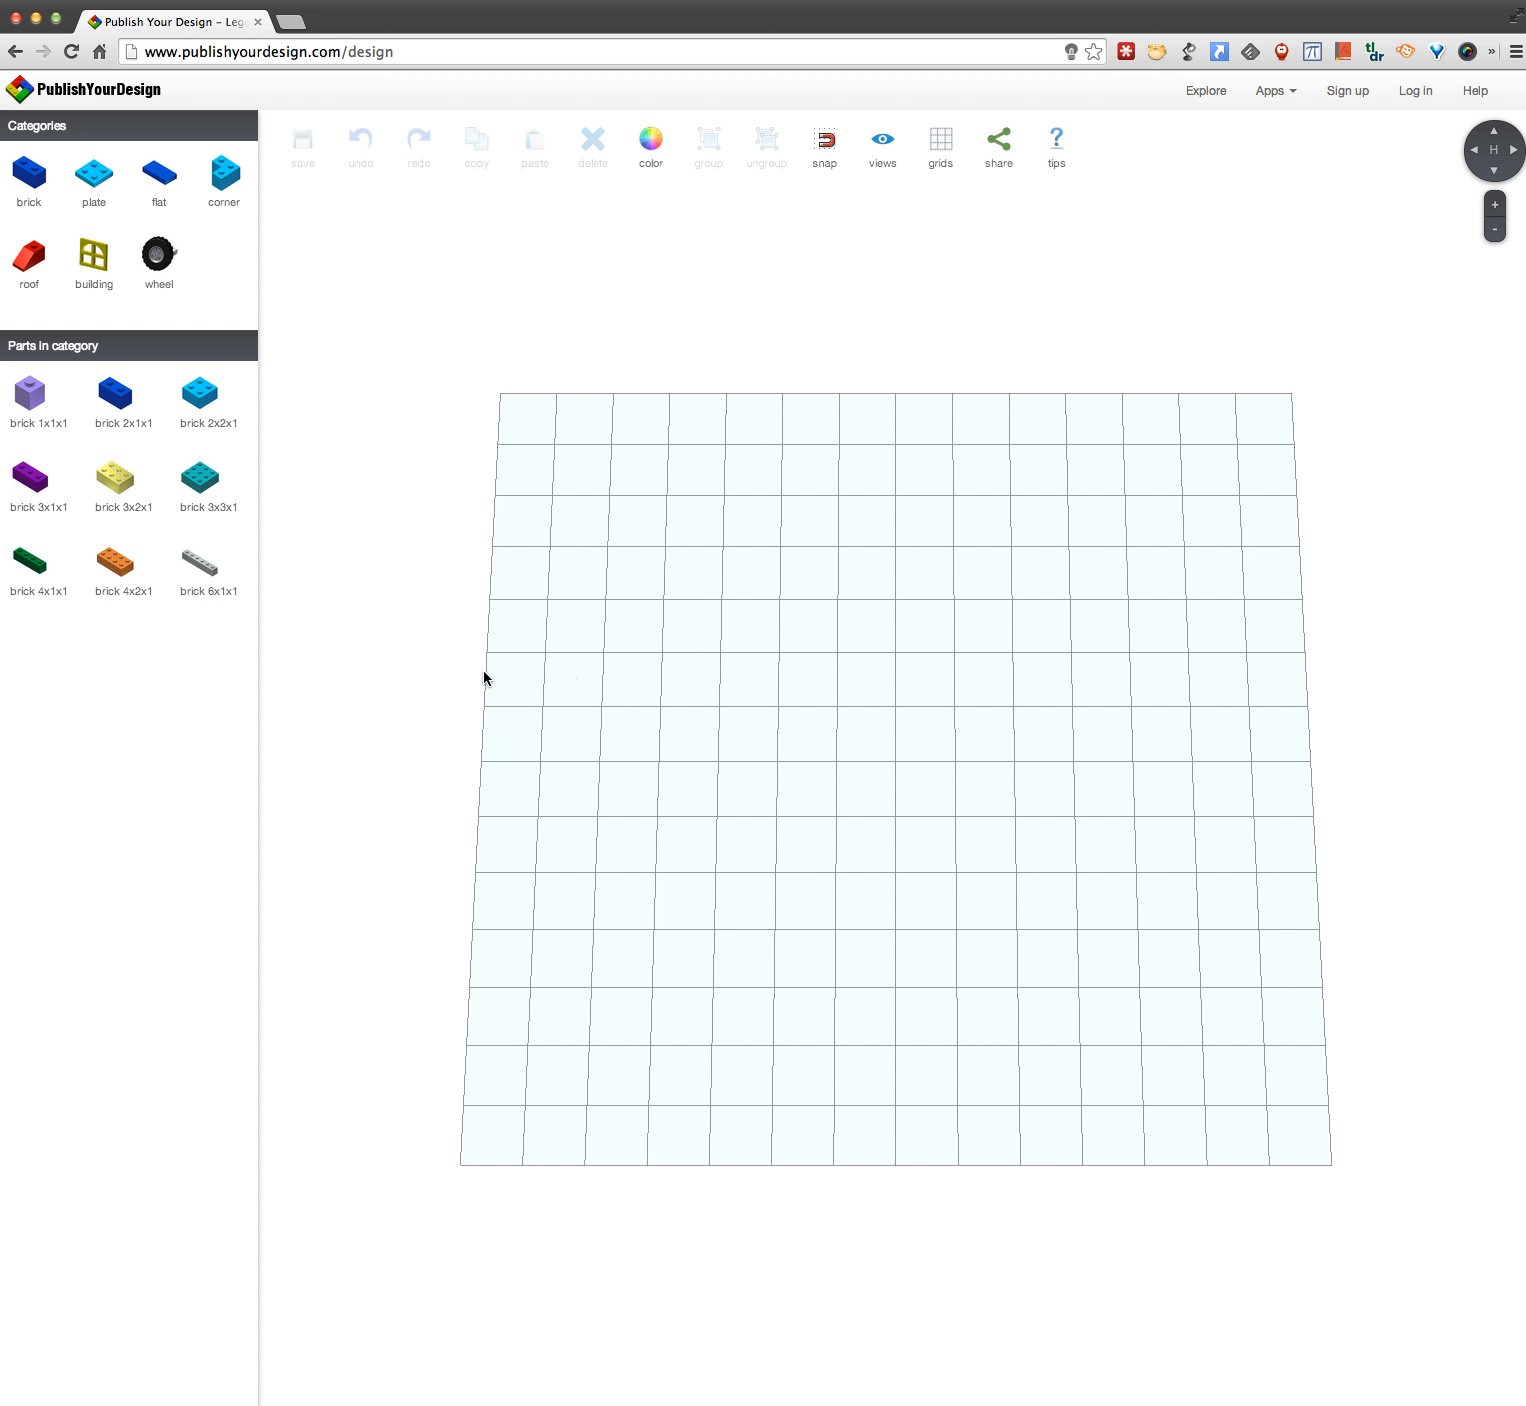
Step: Place five orange 4x2x1 bricks end to end in a row along the grid's front edge
{"action": "left_click_drag", "start_coordinate": [474, 668], "coordinate": [487, 621]}
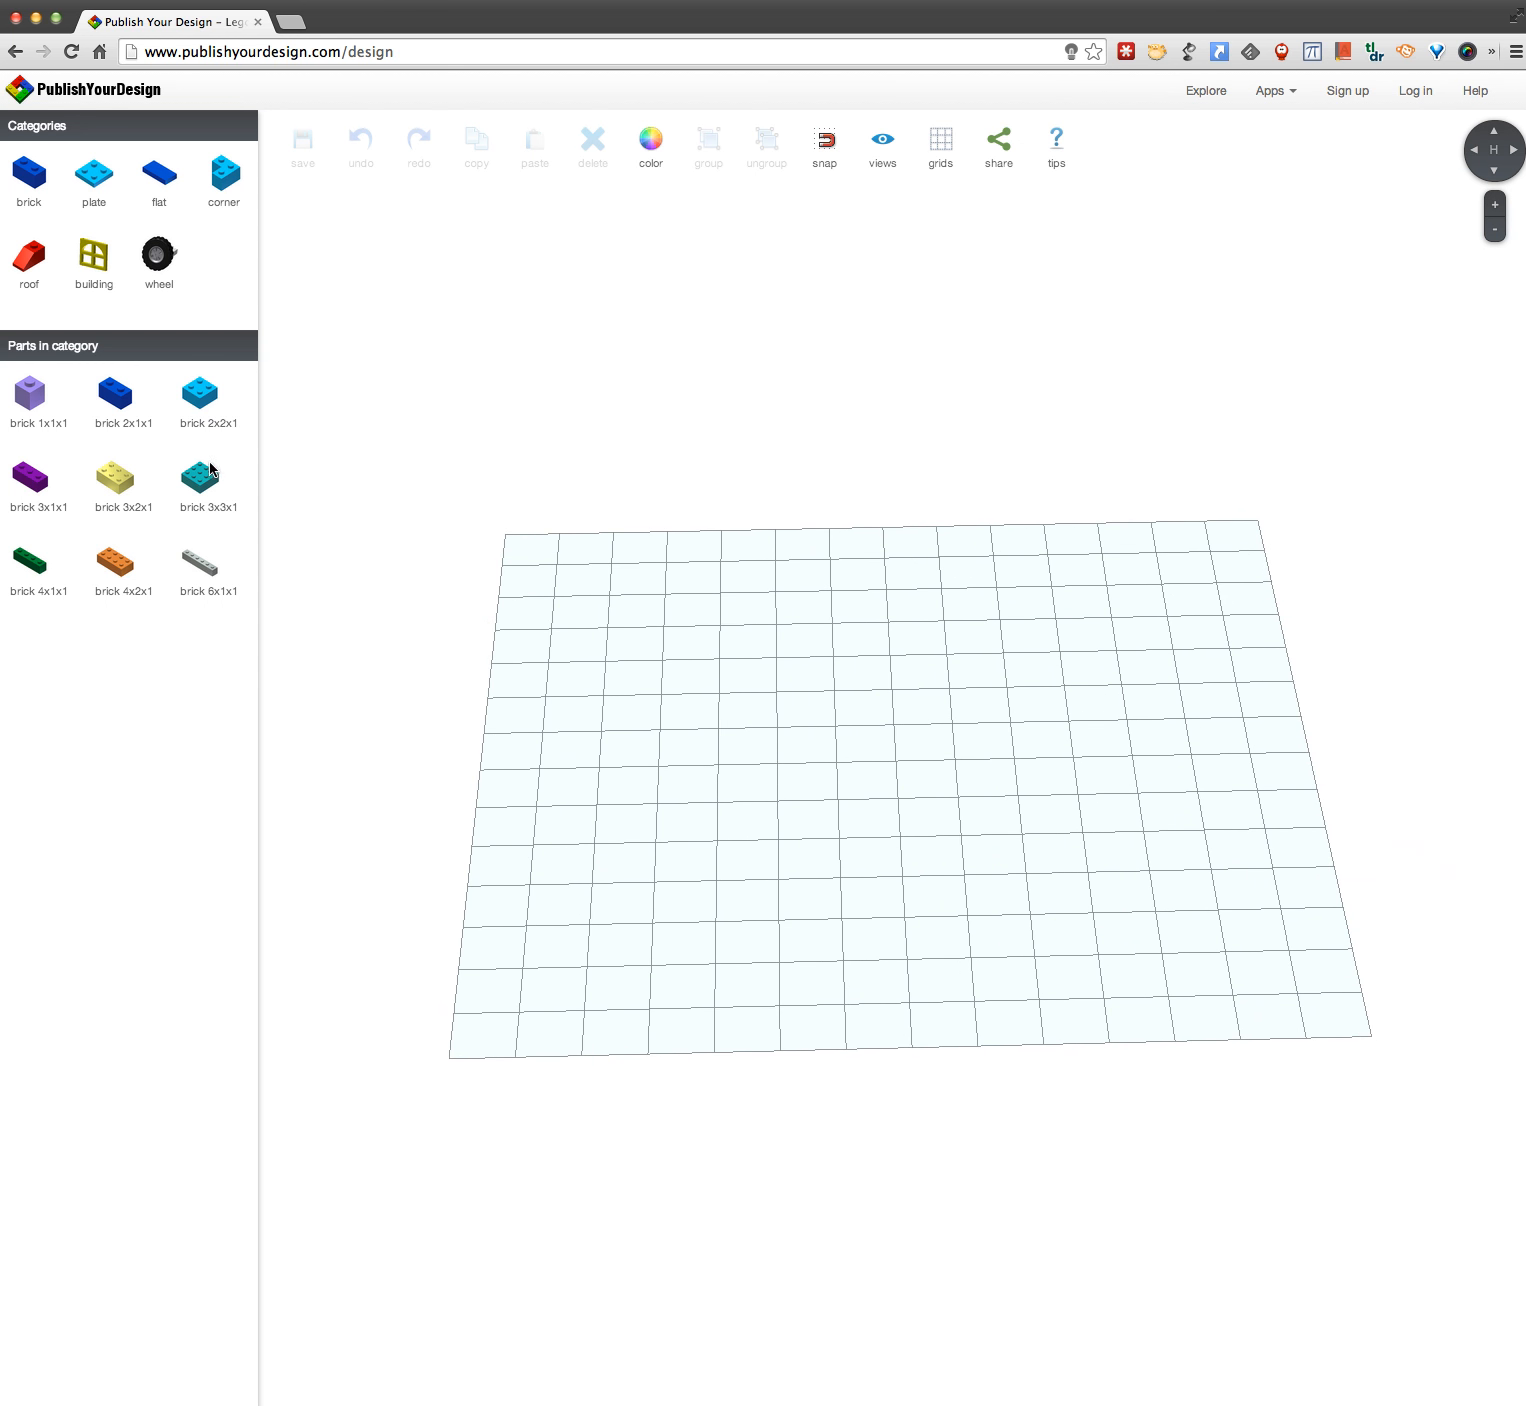
{"action": "left_click", "coordinate": [138, 566]}
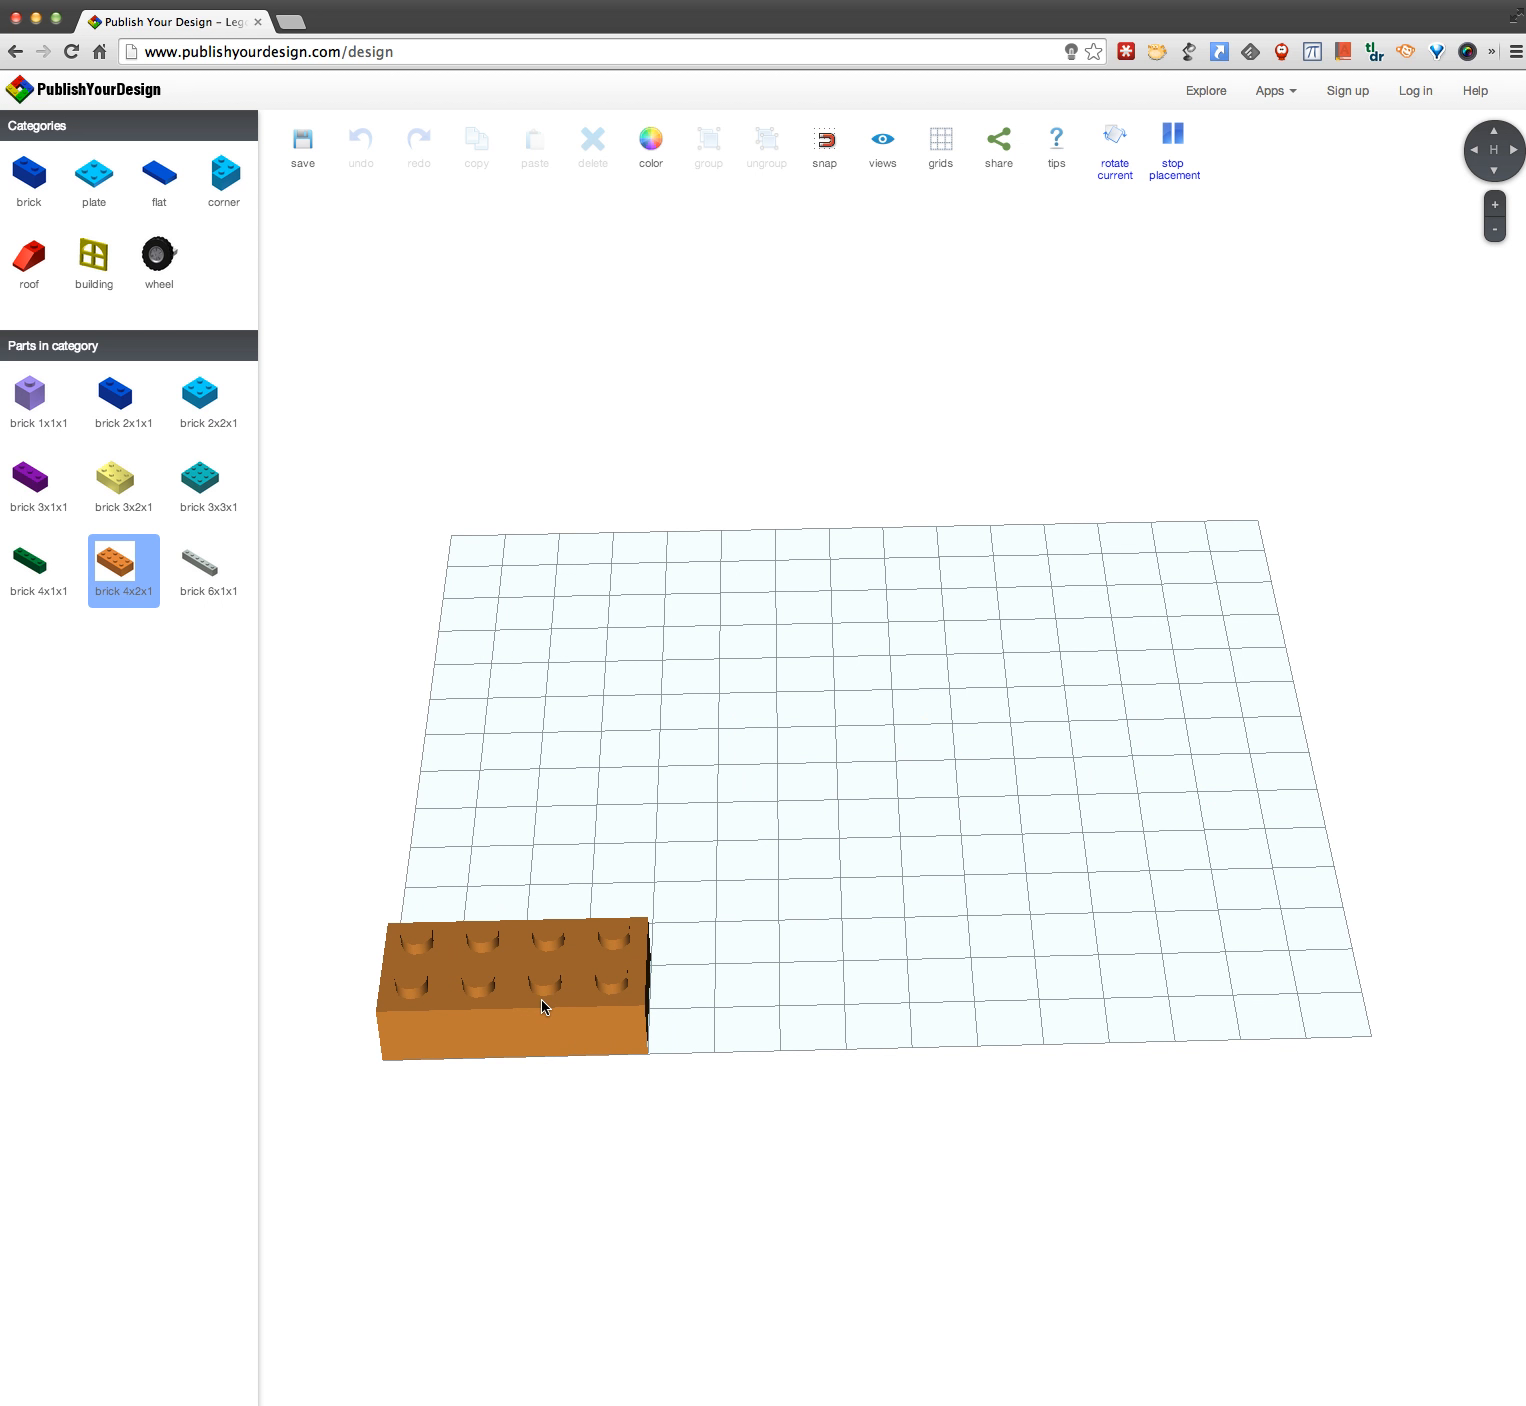
{"action": "left_click", "coordinate": [542, 998]}
{"action": "left_click", "coordinate": [802, 1000]}
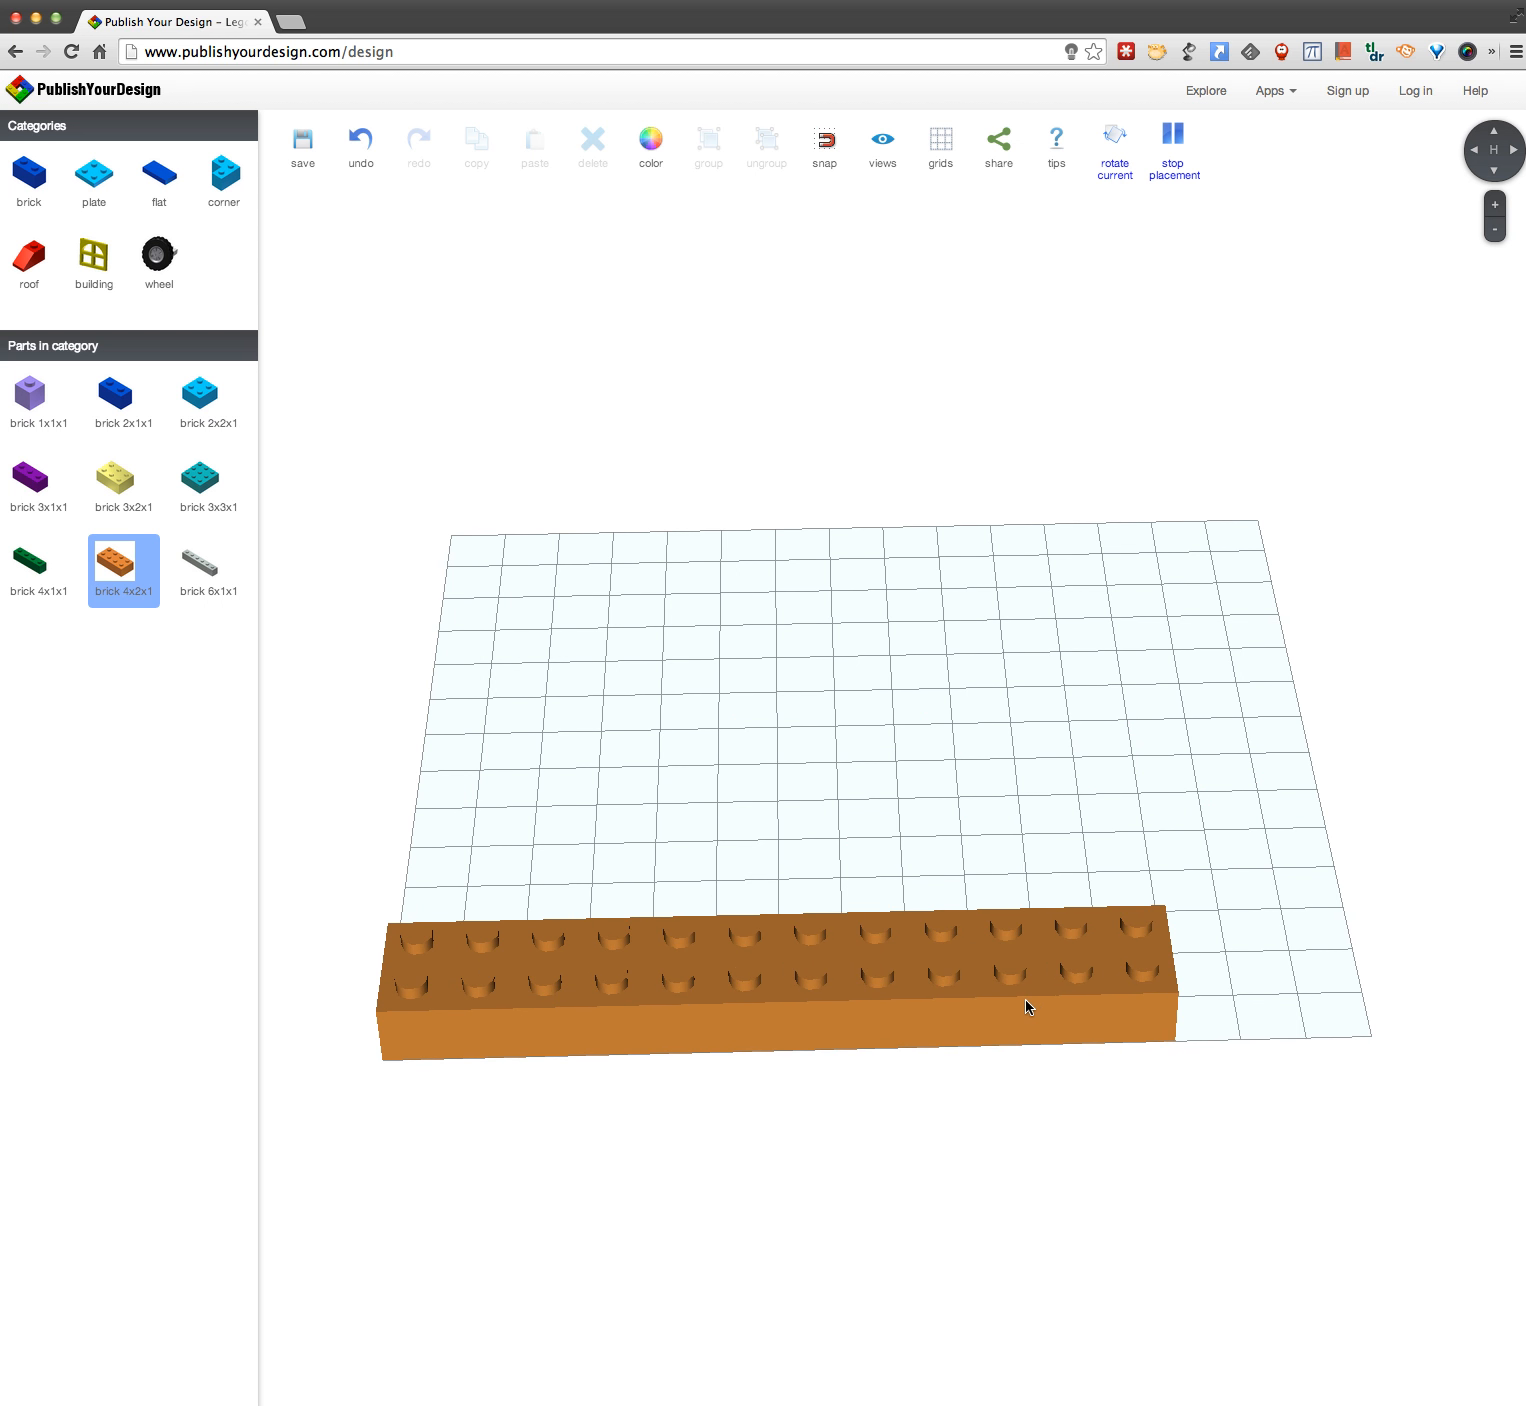
{"action": "left_click", "coordinate": [1034, 998]}
{"action": "left_click", "coordinate": [1281, 985]}
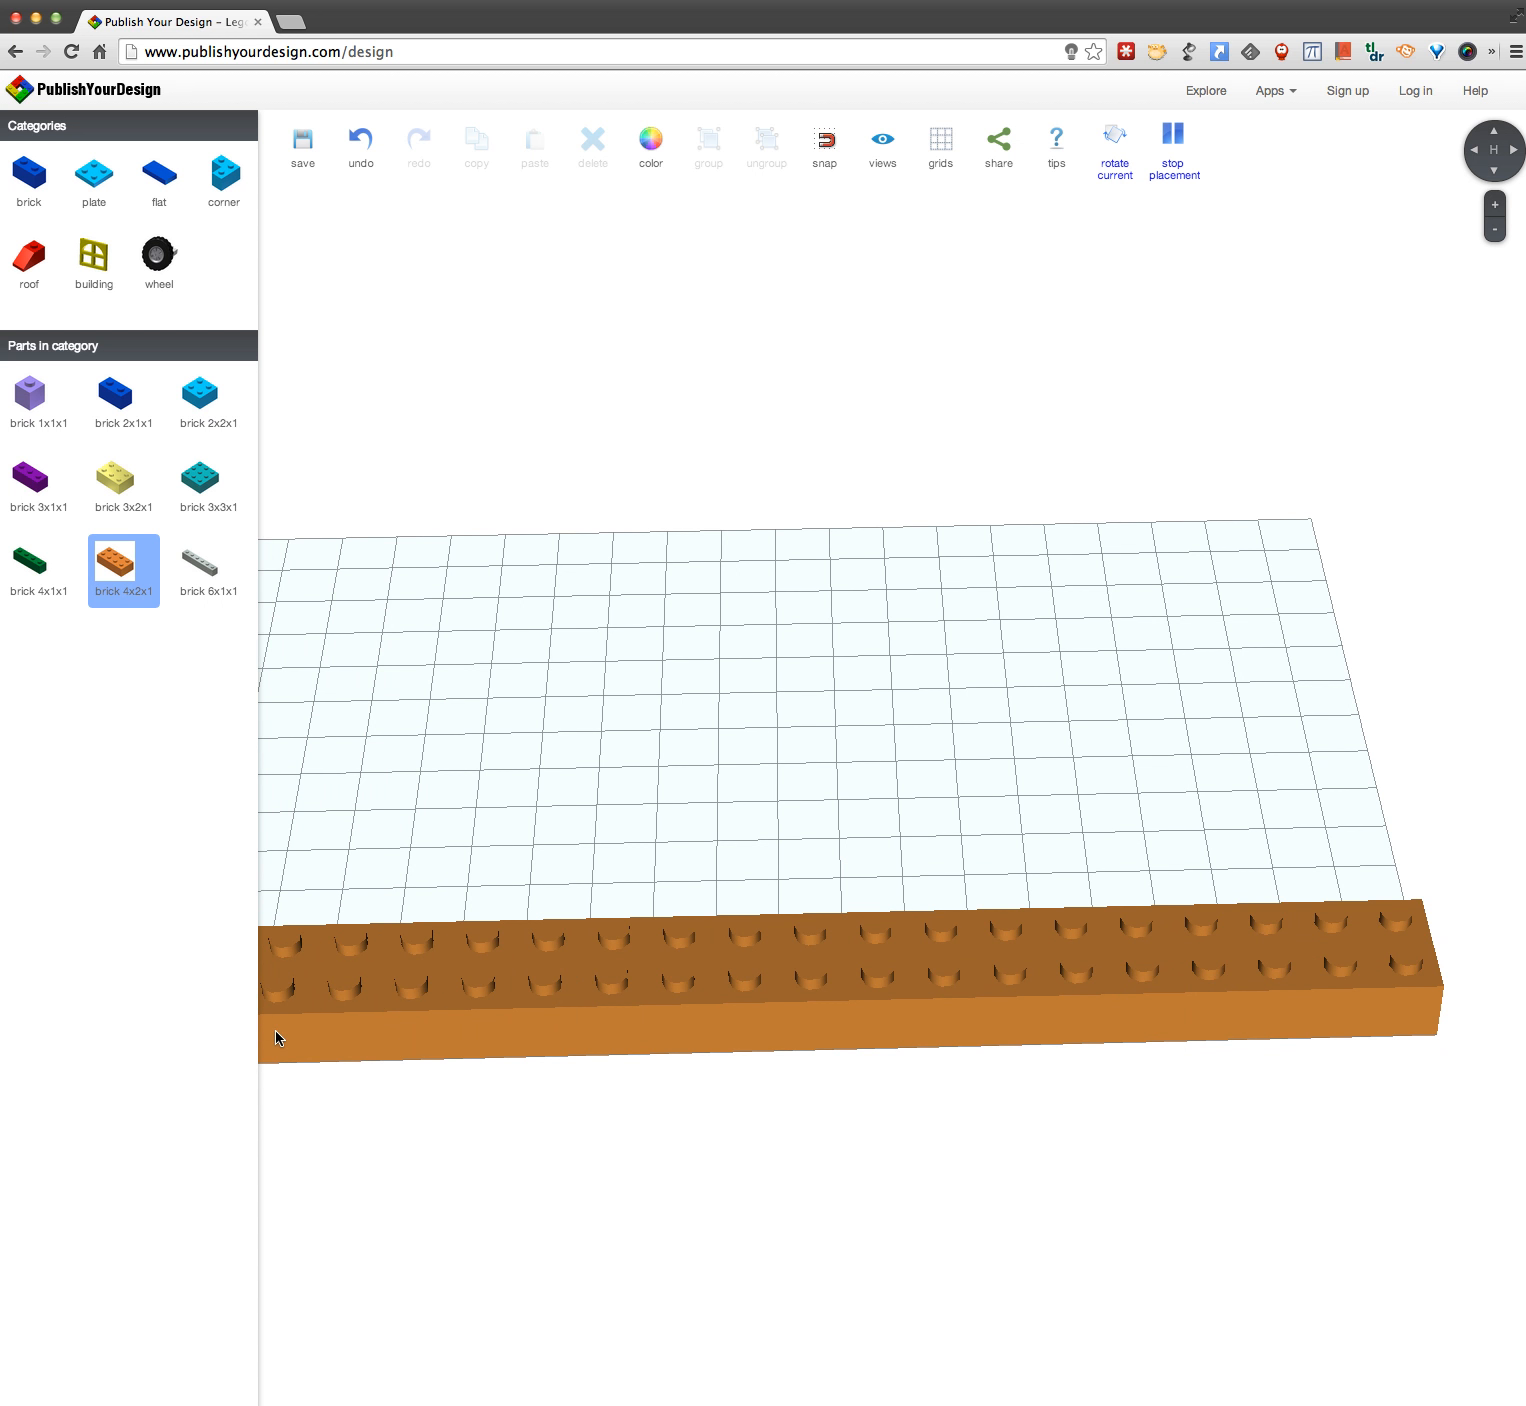
{"action": "left_click", "coordinate": [1496, 230]}
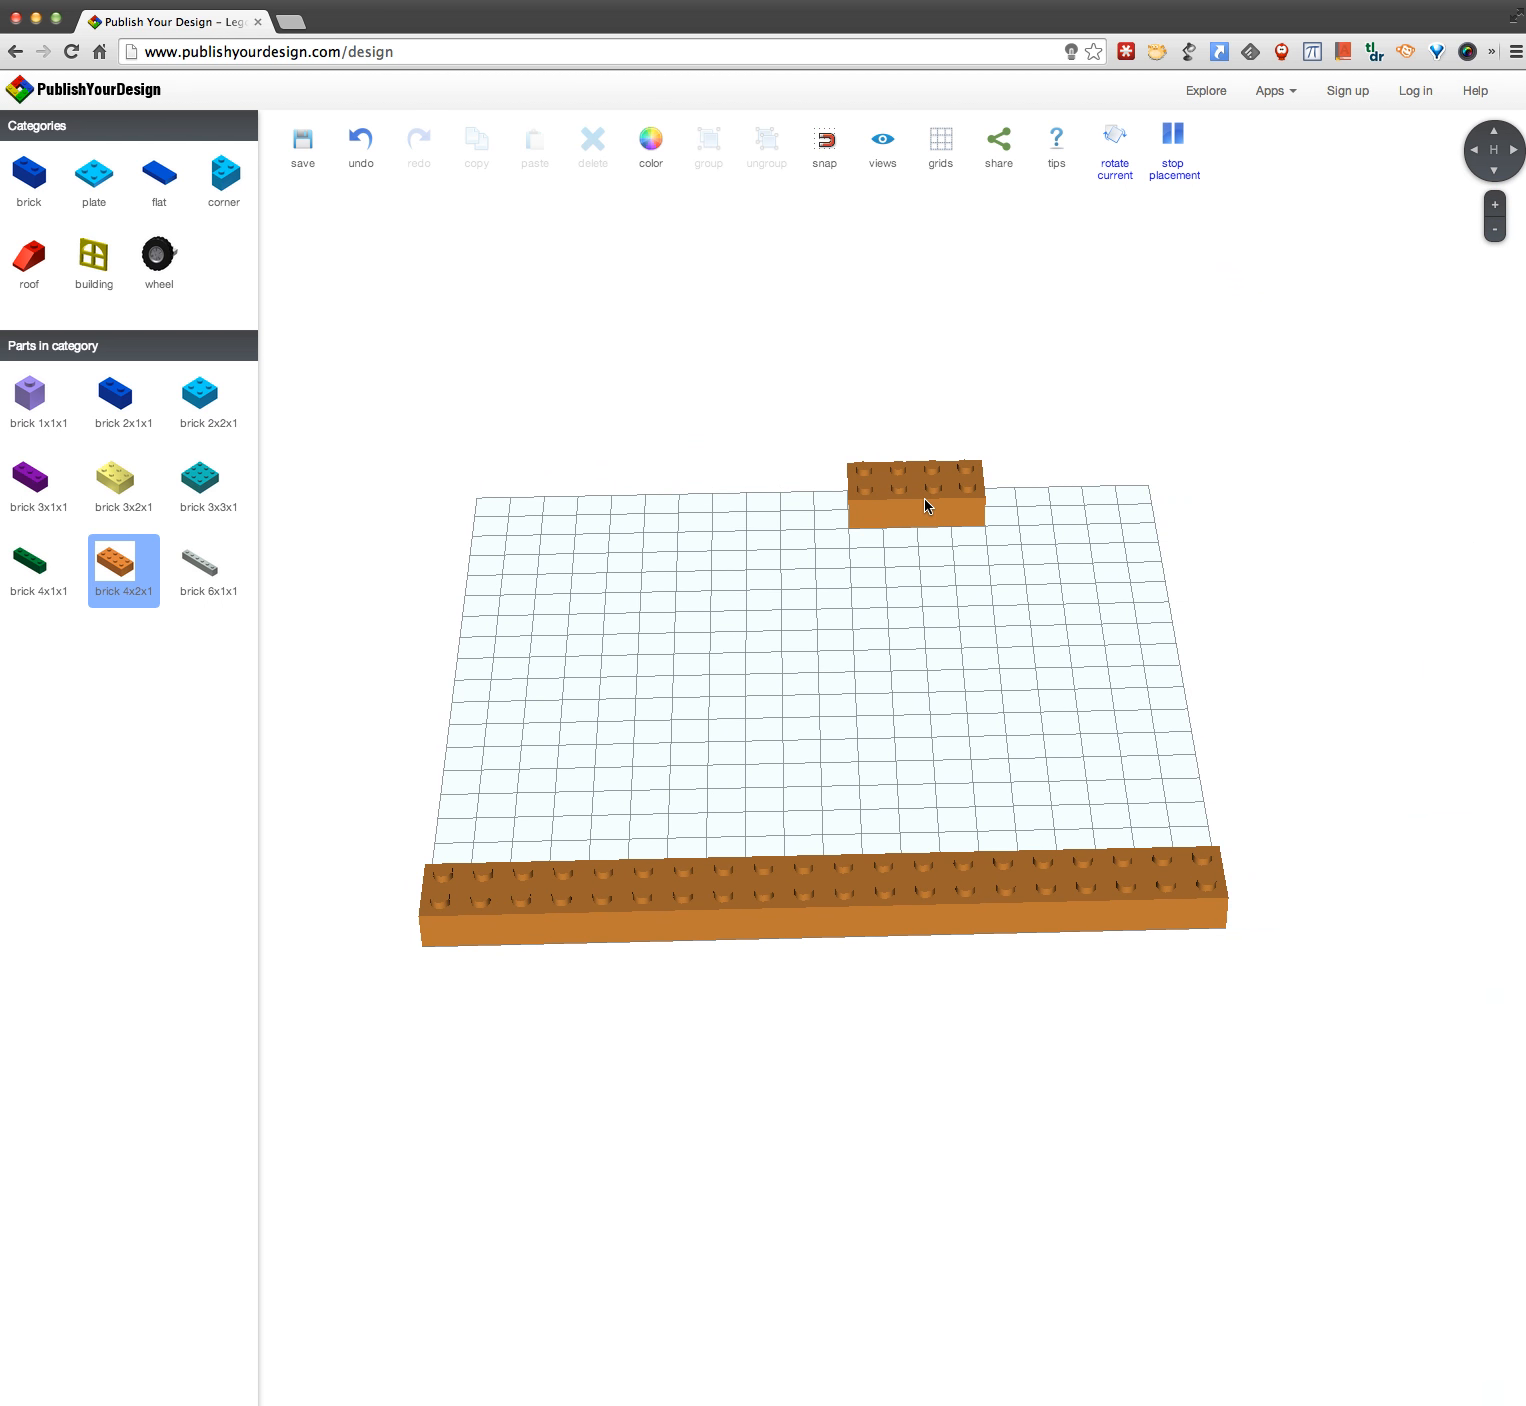
Step: Show the usage tips and extend the front row by one 4x2x1 brick at its left end
{"action": "left_click", "coordinate": [1062, 152]}
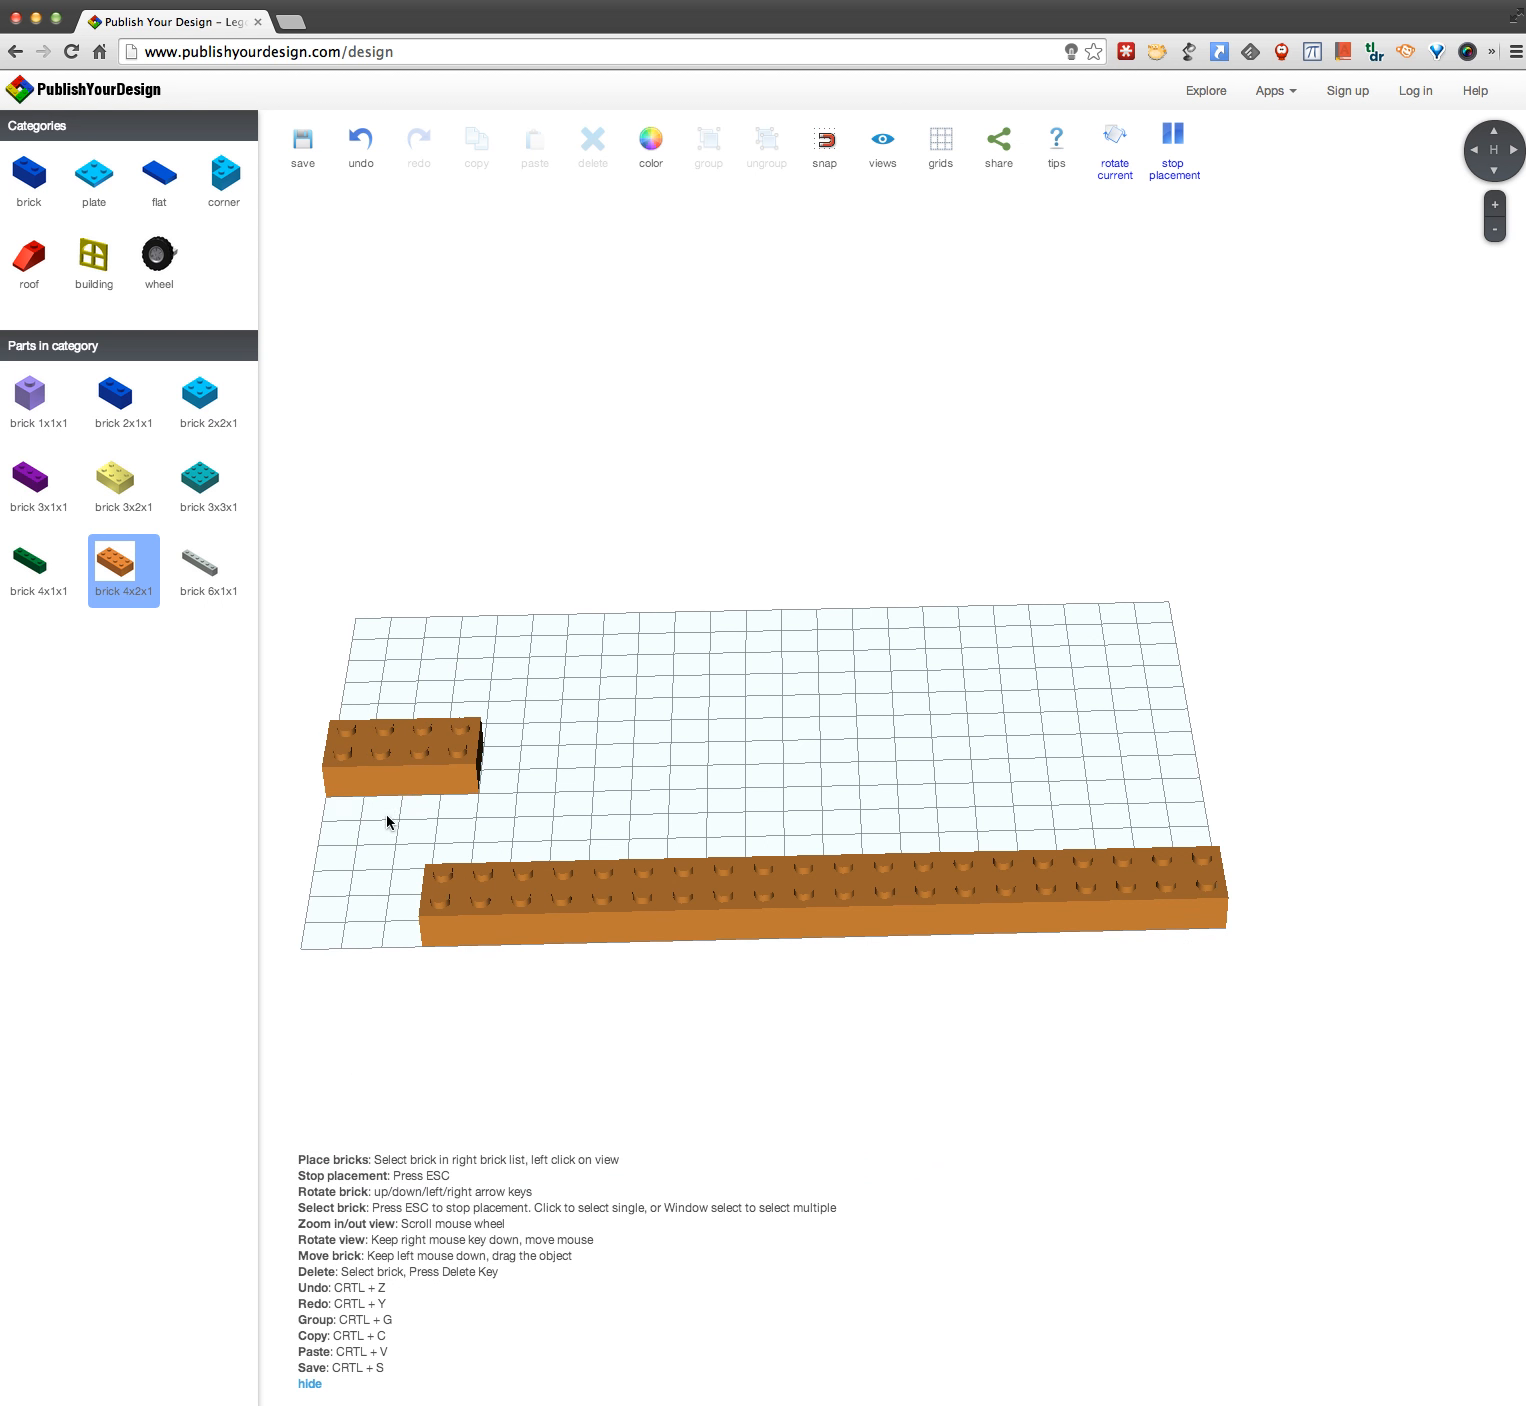
{"action": "left_click", "coordinate": [362, 911]}
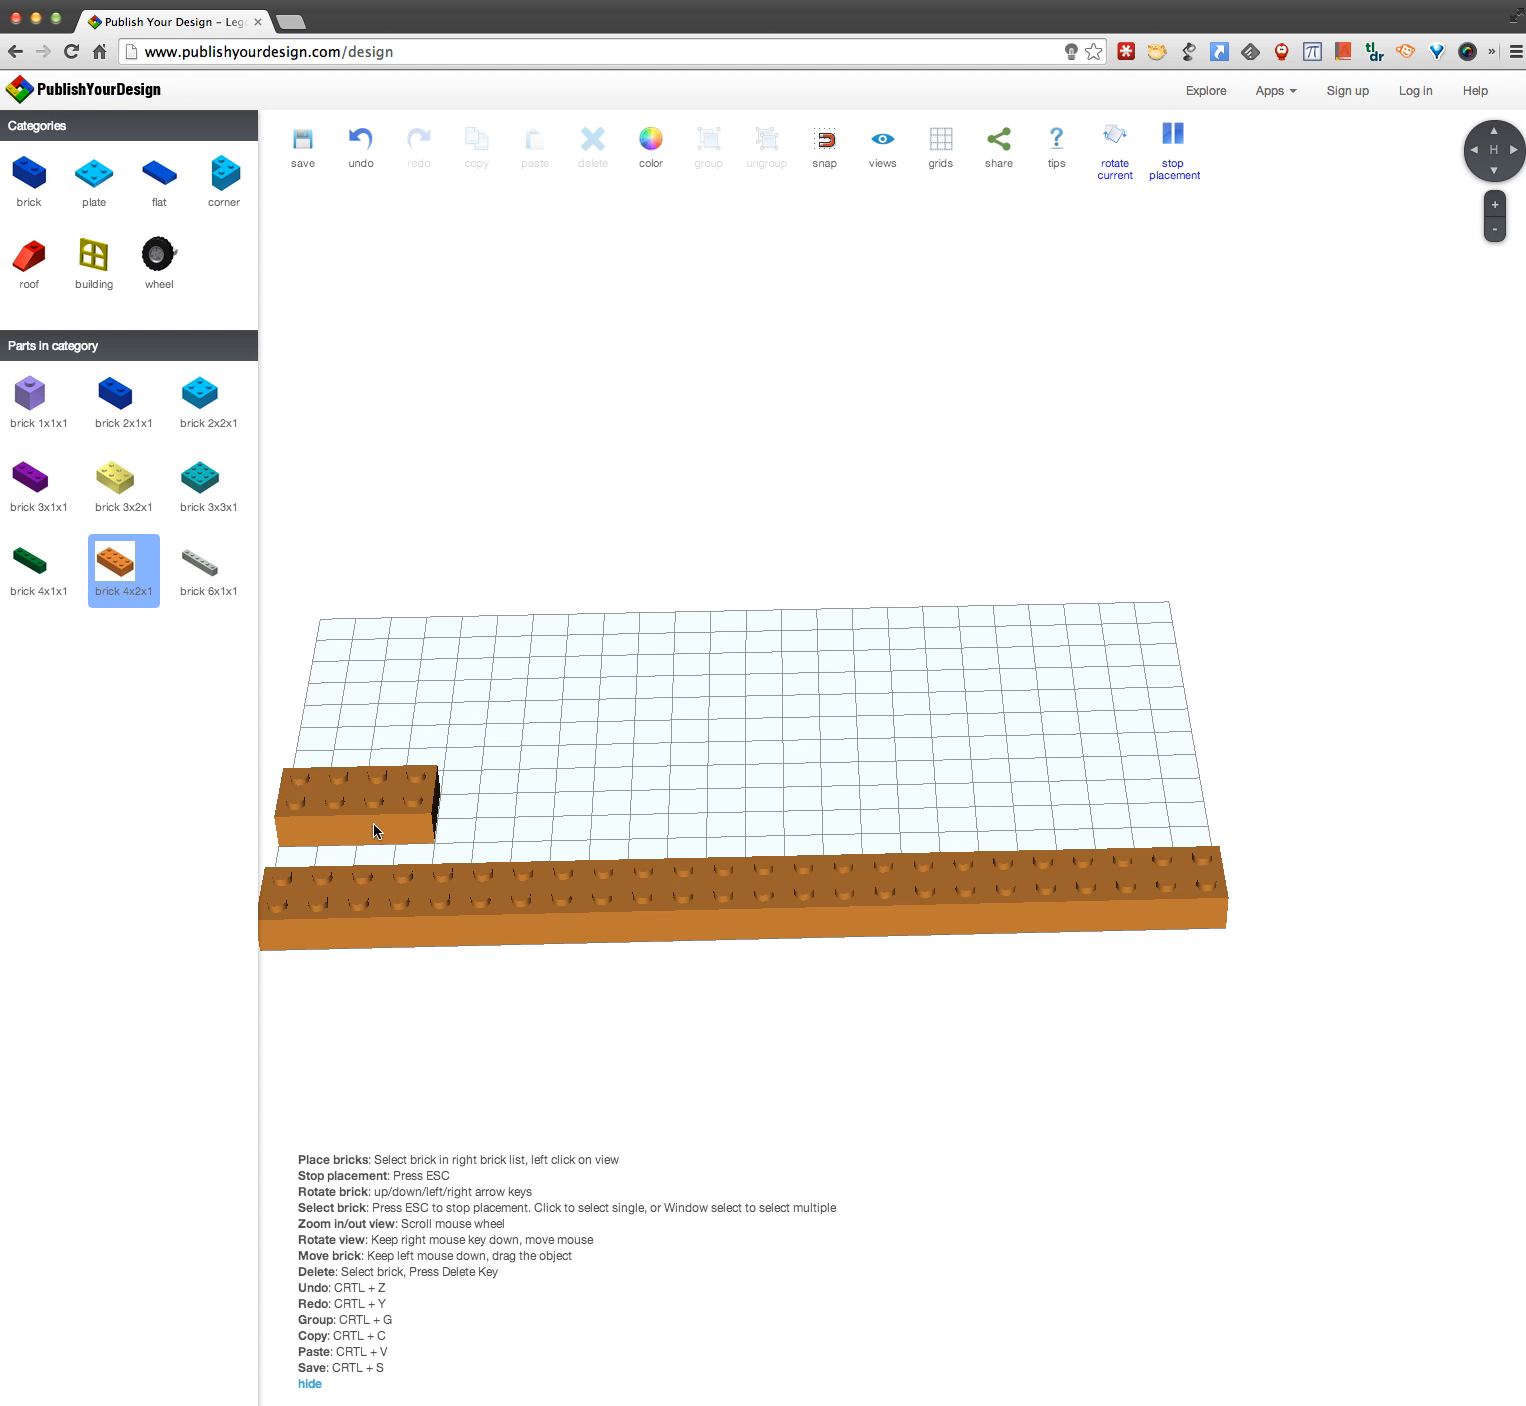
Step: Rotate the 4x2x1 brick a quarter turn and build side walls behind the front row, three bricks on the left and two on the right
{"action": "key", "text": "Right"}
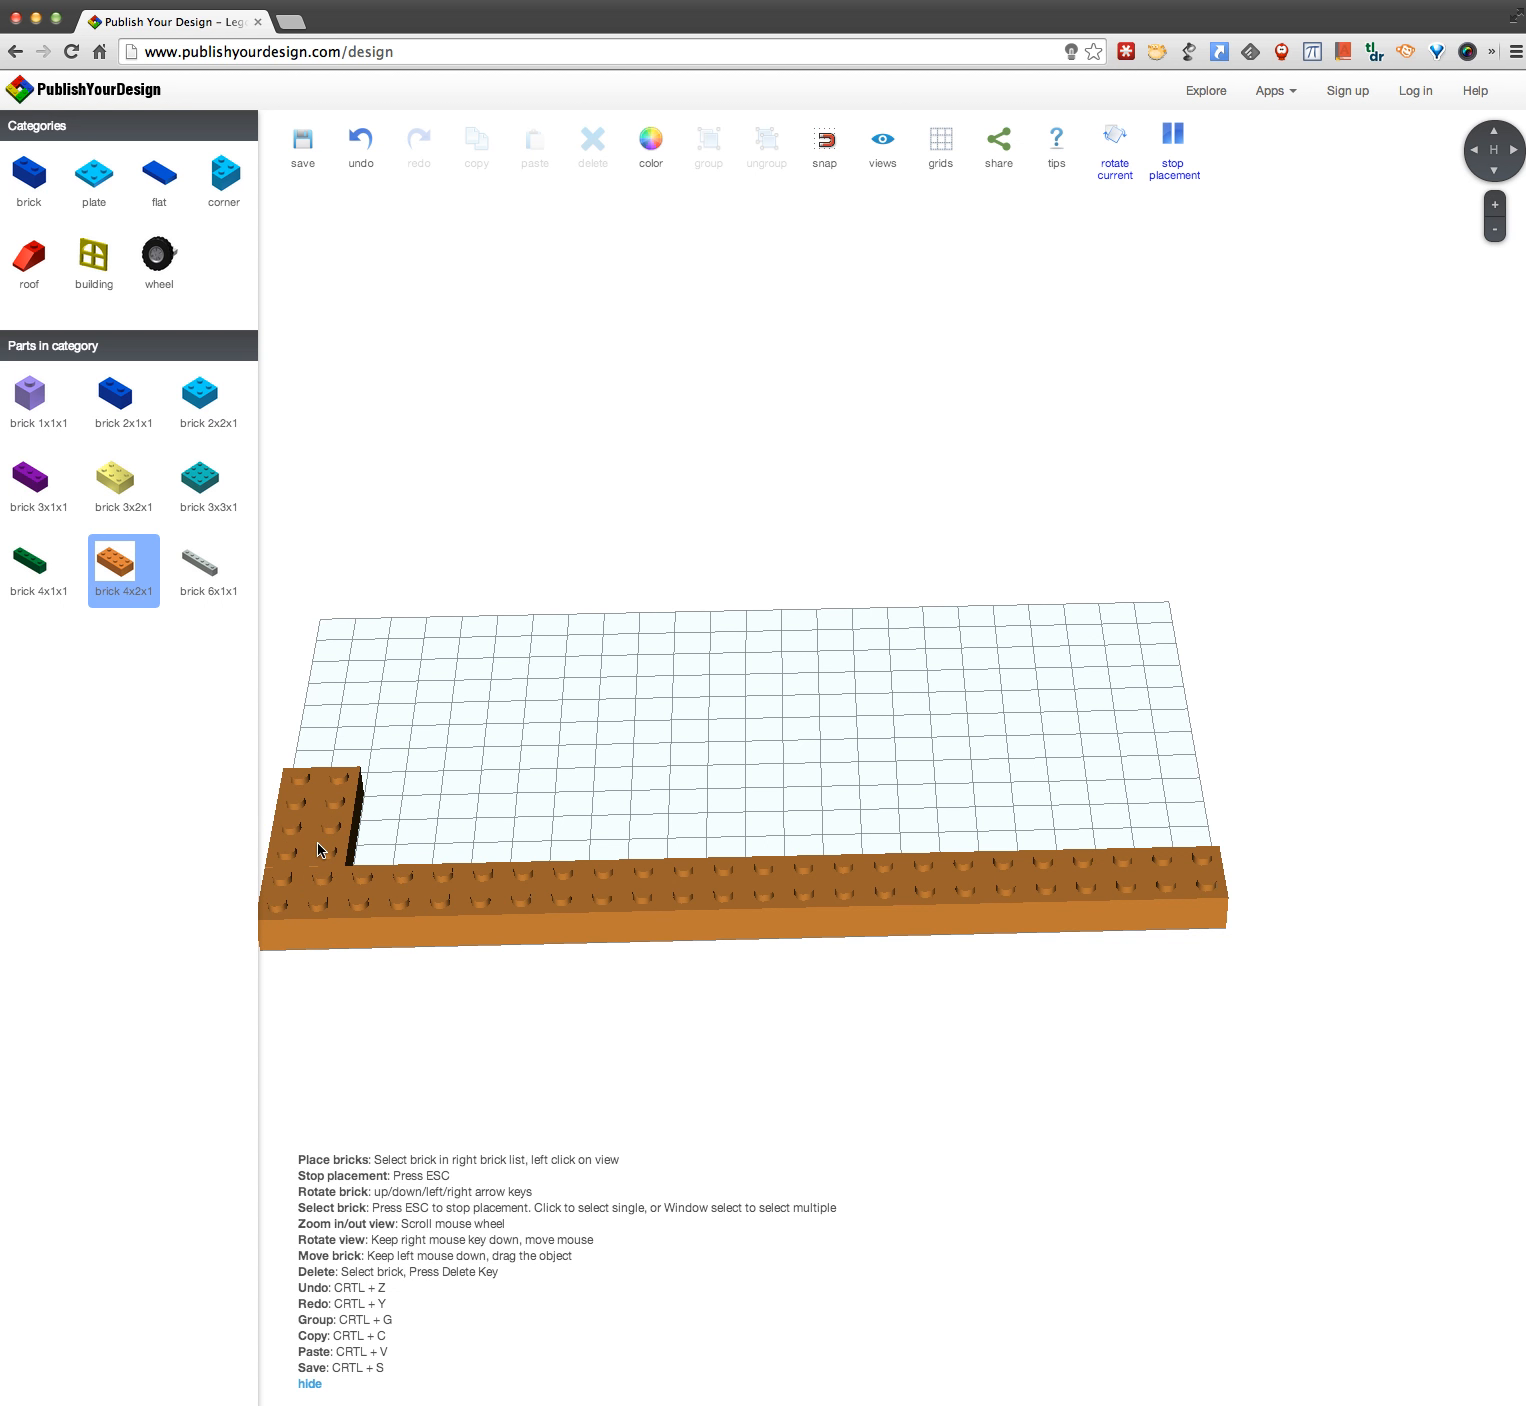
{"action": "left_click", "coordinate": [320, 841]}
{"action": "left_click", "coordinate": [338, 741]}
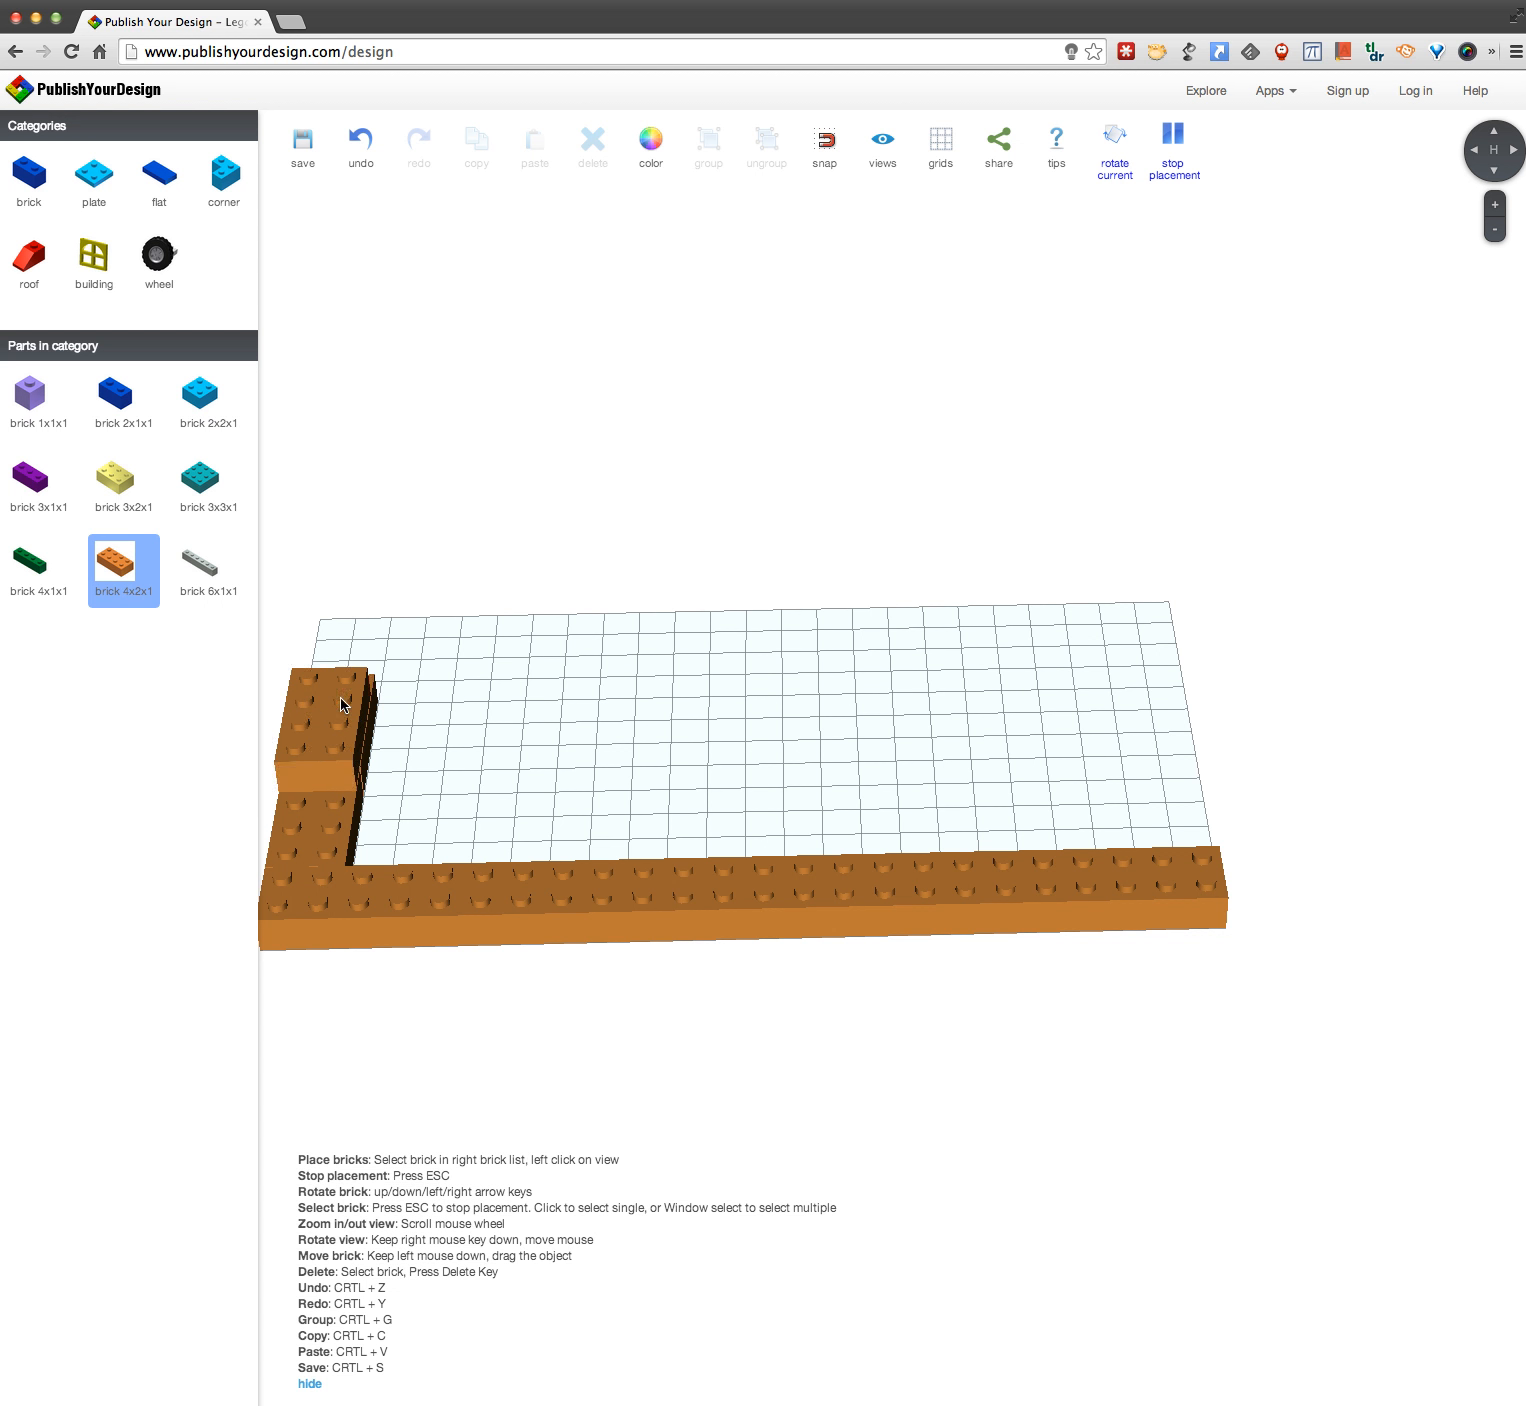
{"action": "left_click", "coordinate": [348, 650]}
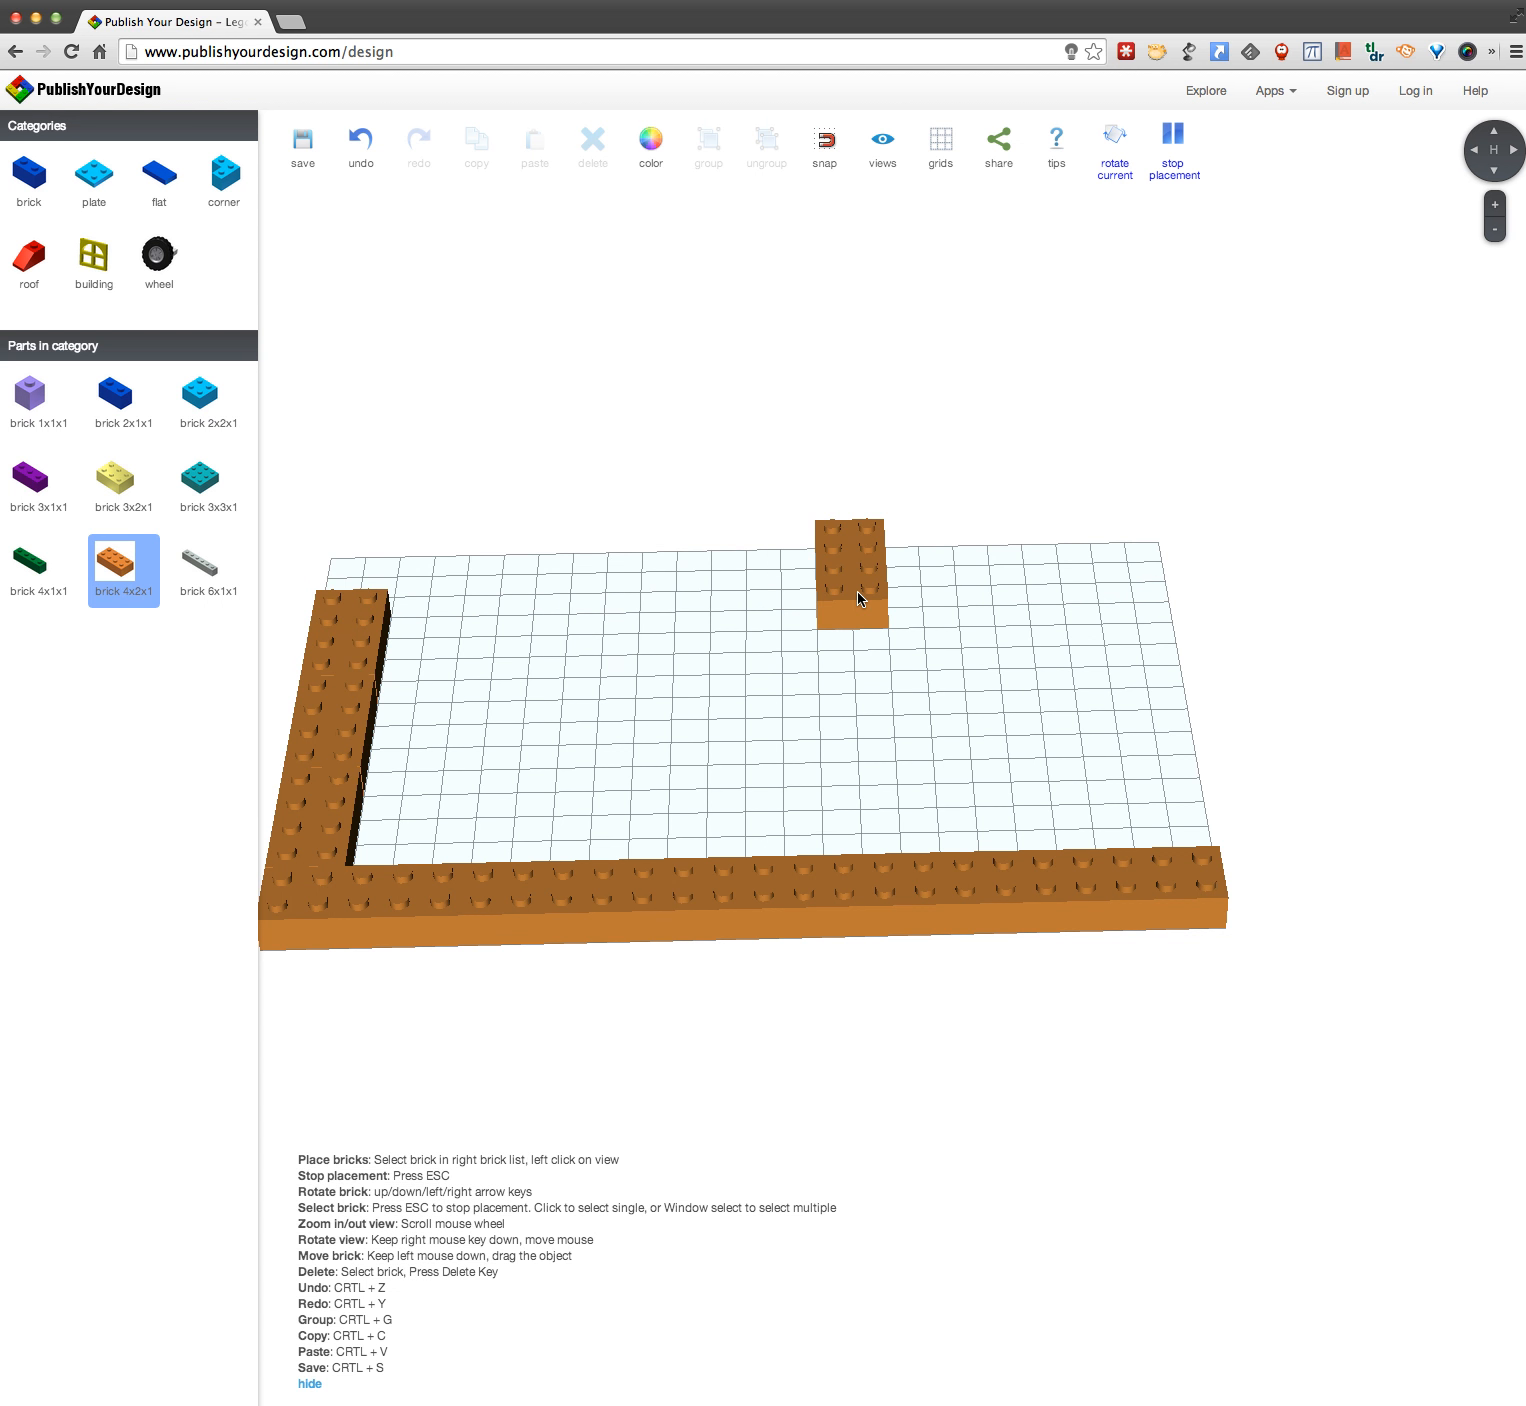
{"action": "left_click", "coordinate": [1158, 792]}
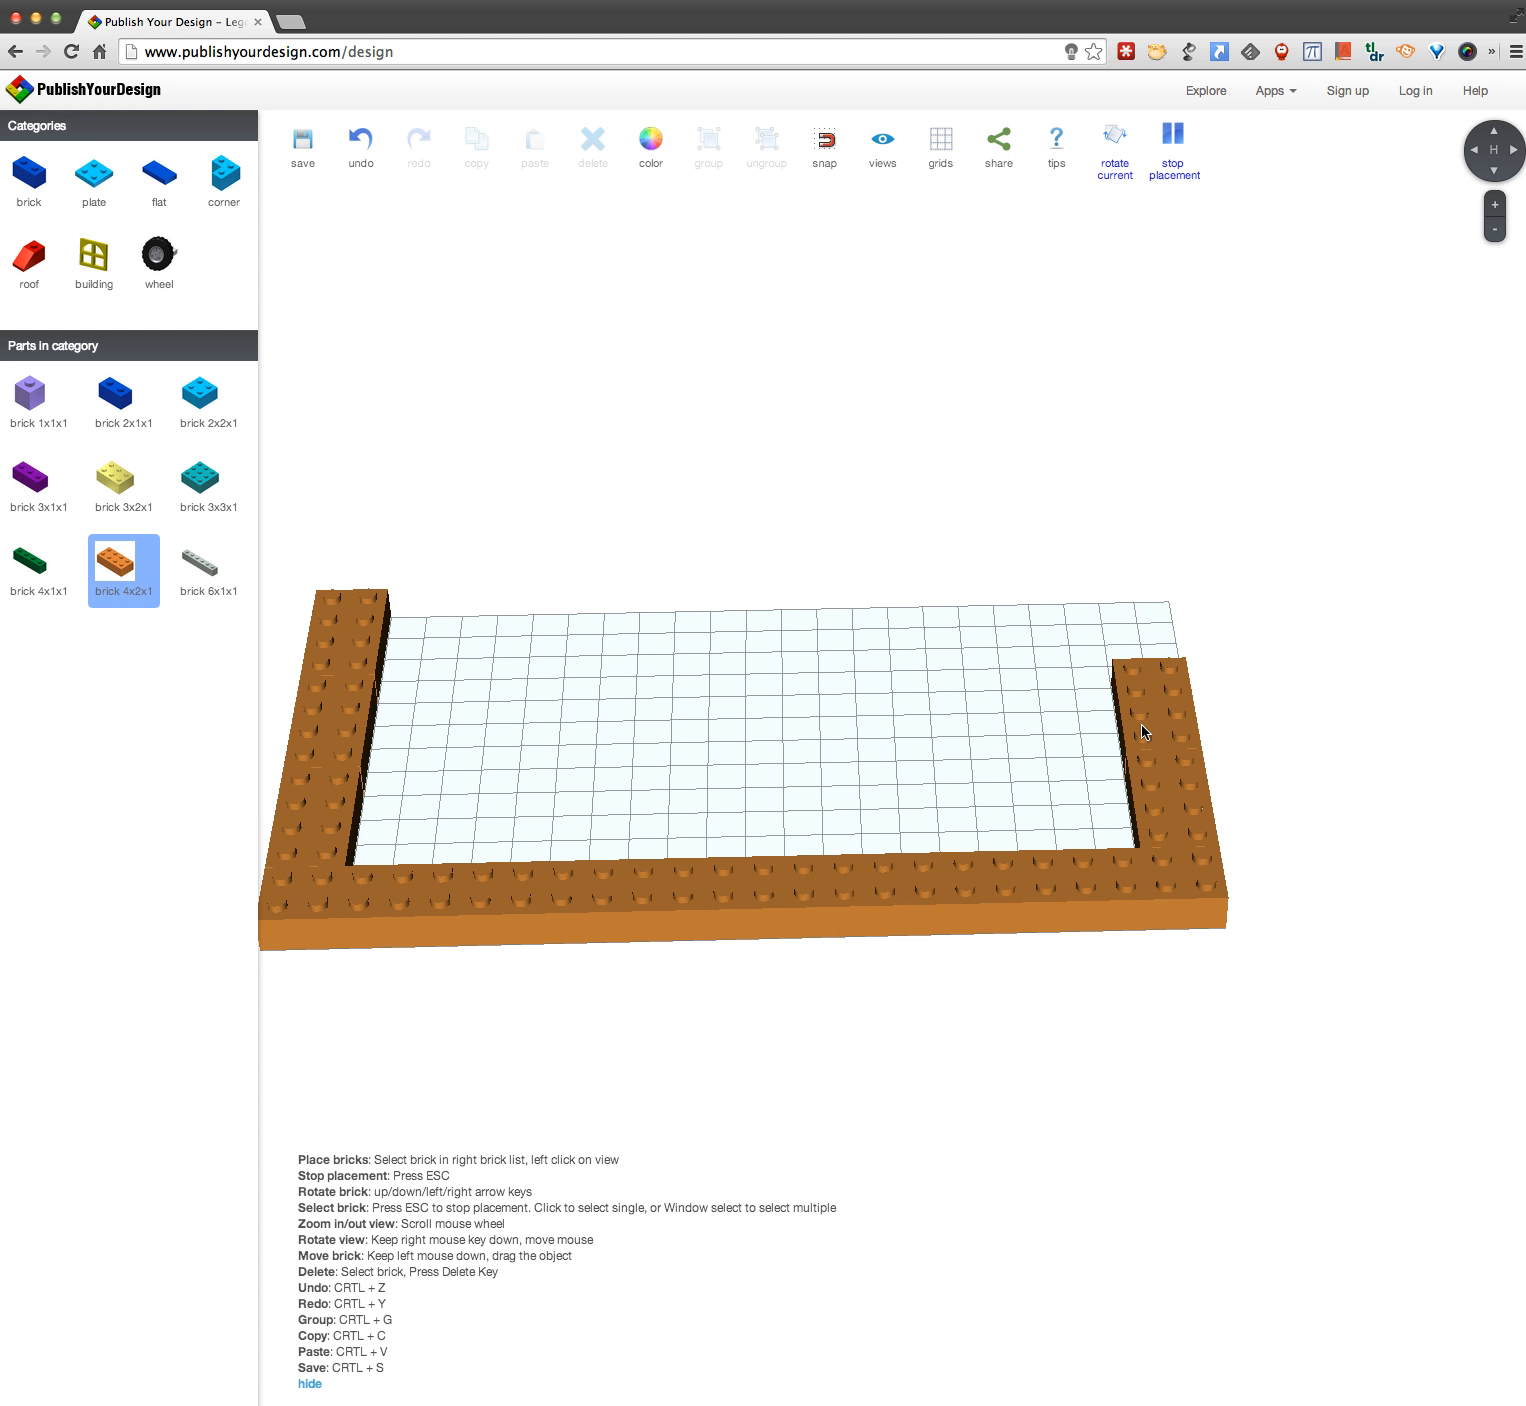
{"action": "left_click", "coordinate": [1138, 691]}
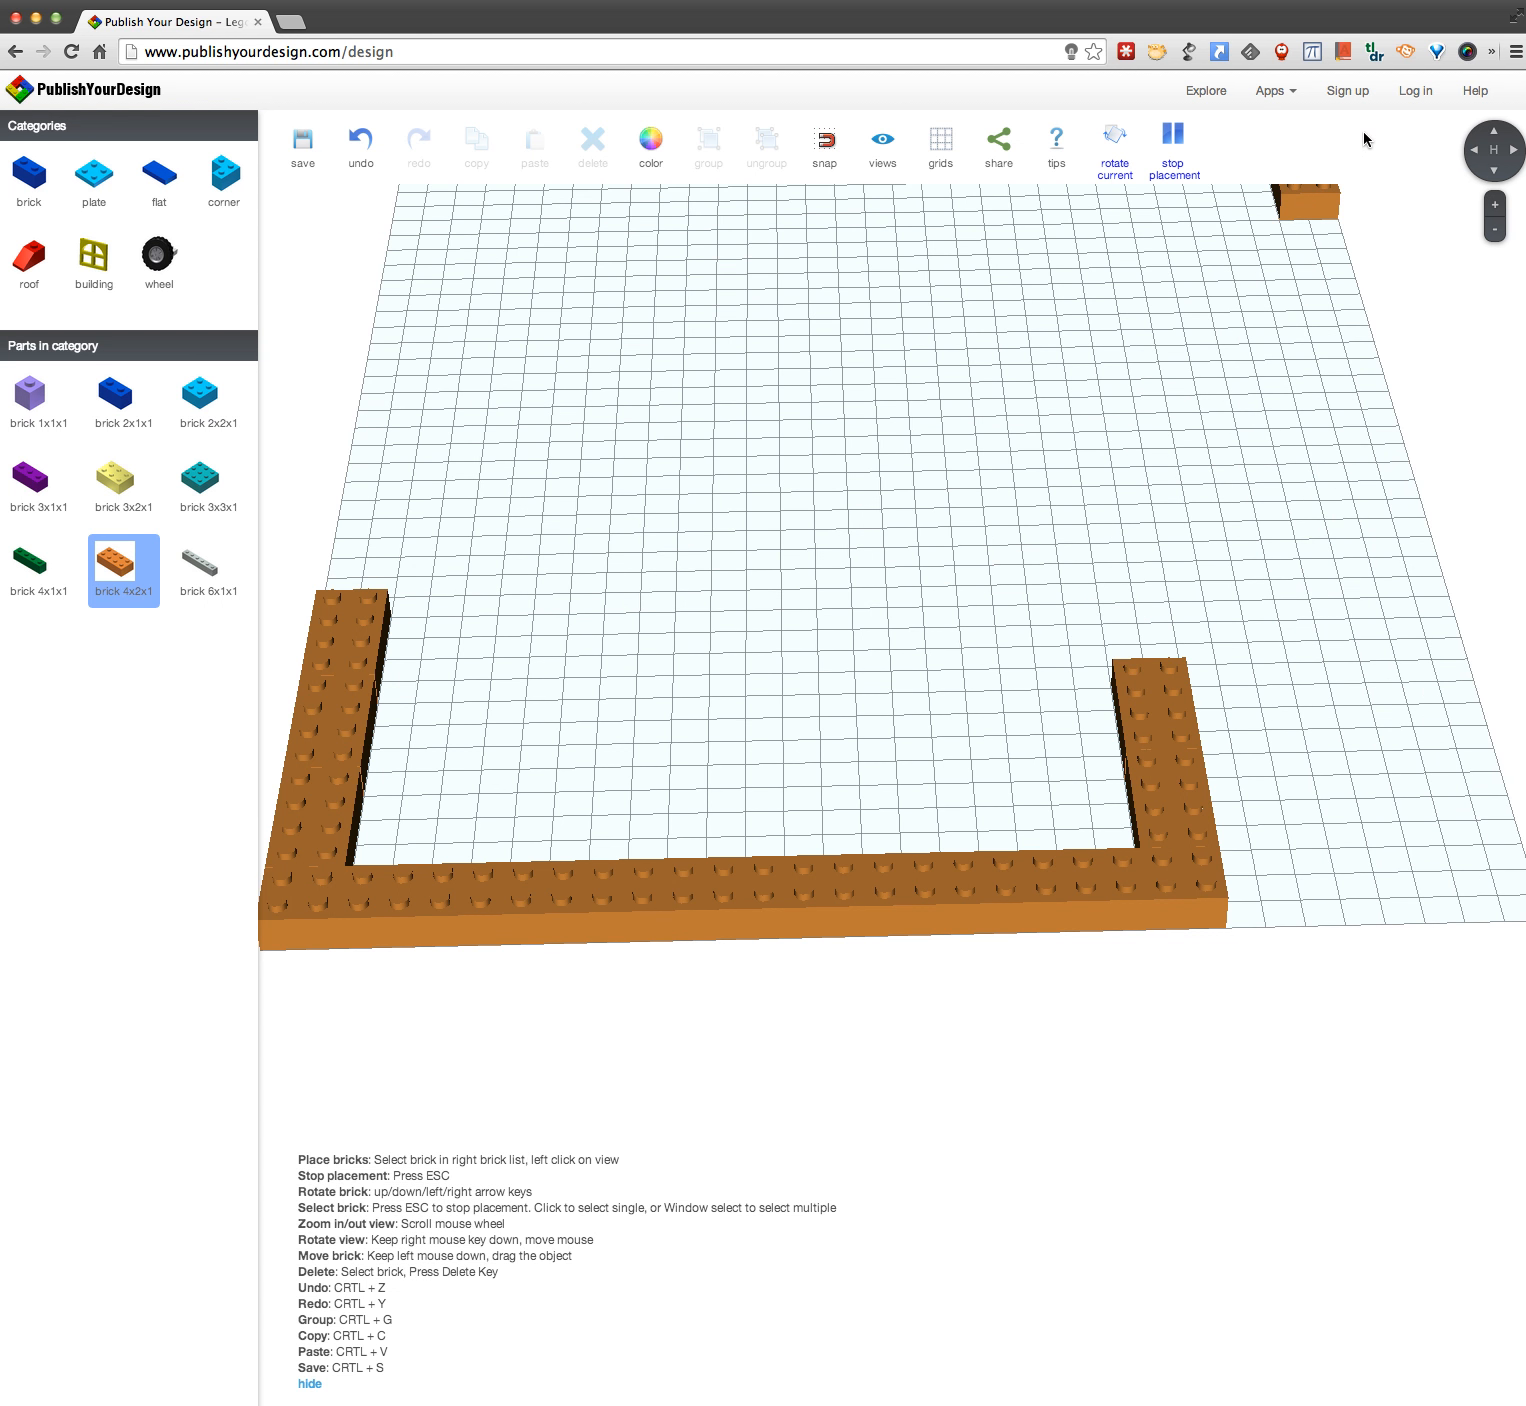
Step: Sign in to the site with a Google account
{"action": "left_click", "coordinate": [1416, 91]}
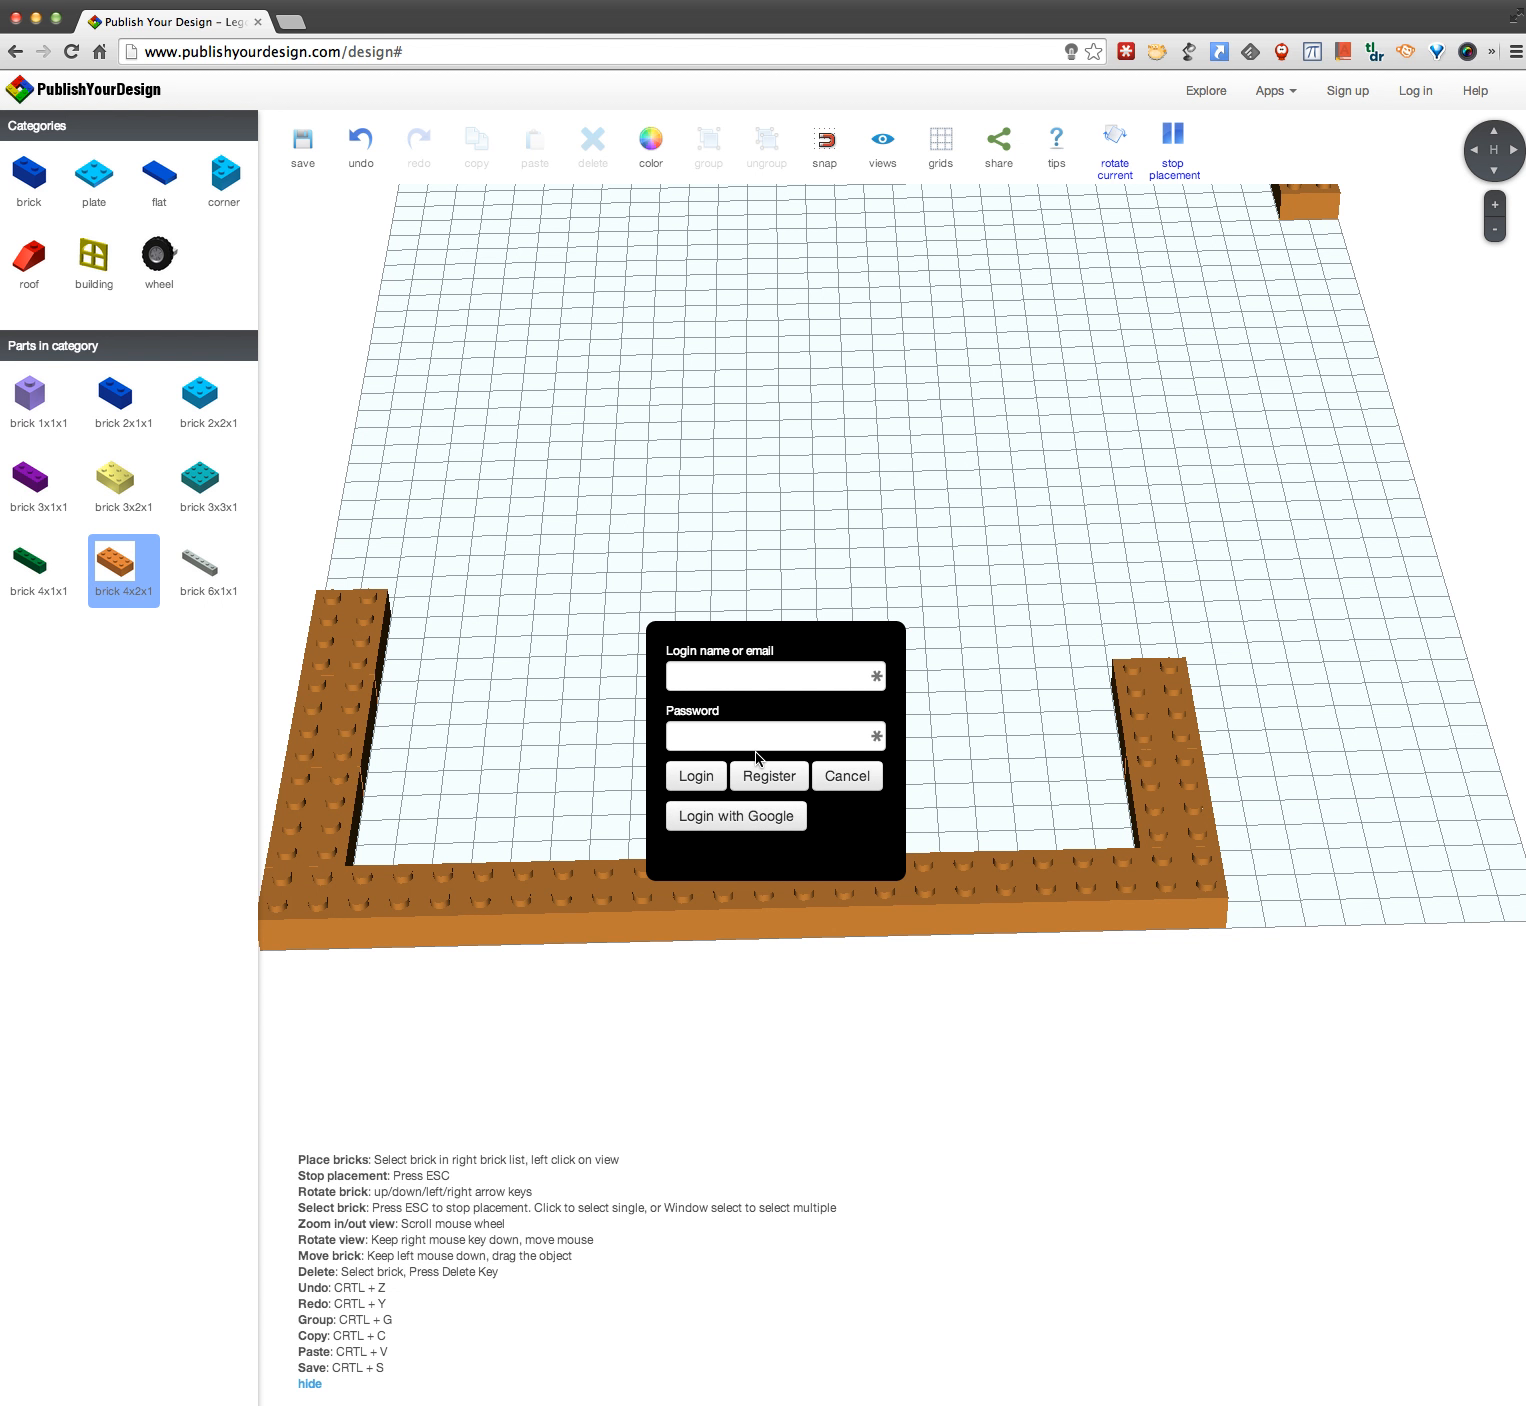
{"action": "left_click", "coordinate": [766, 817]}
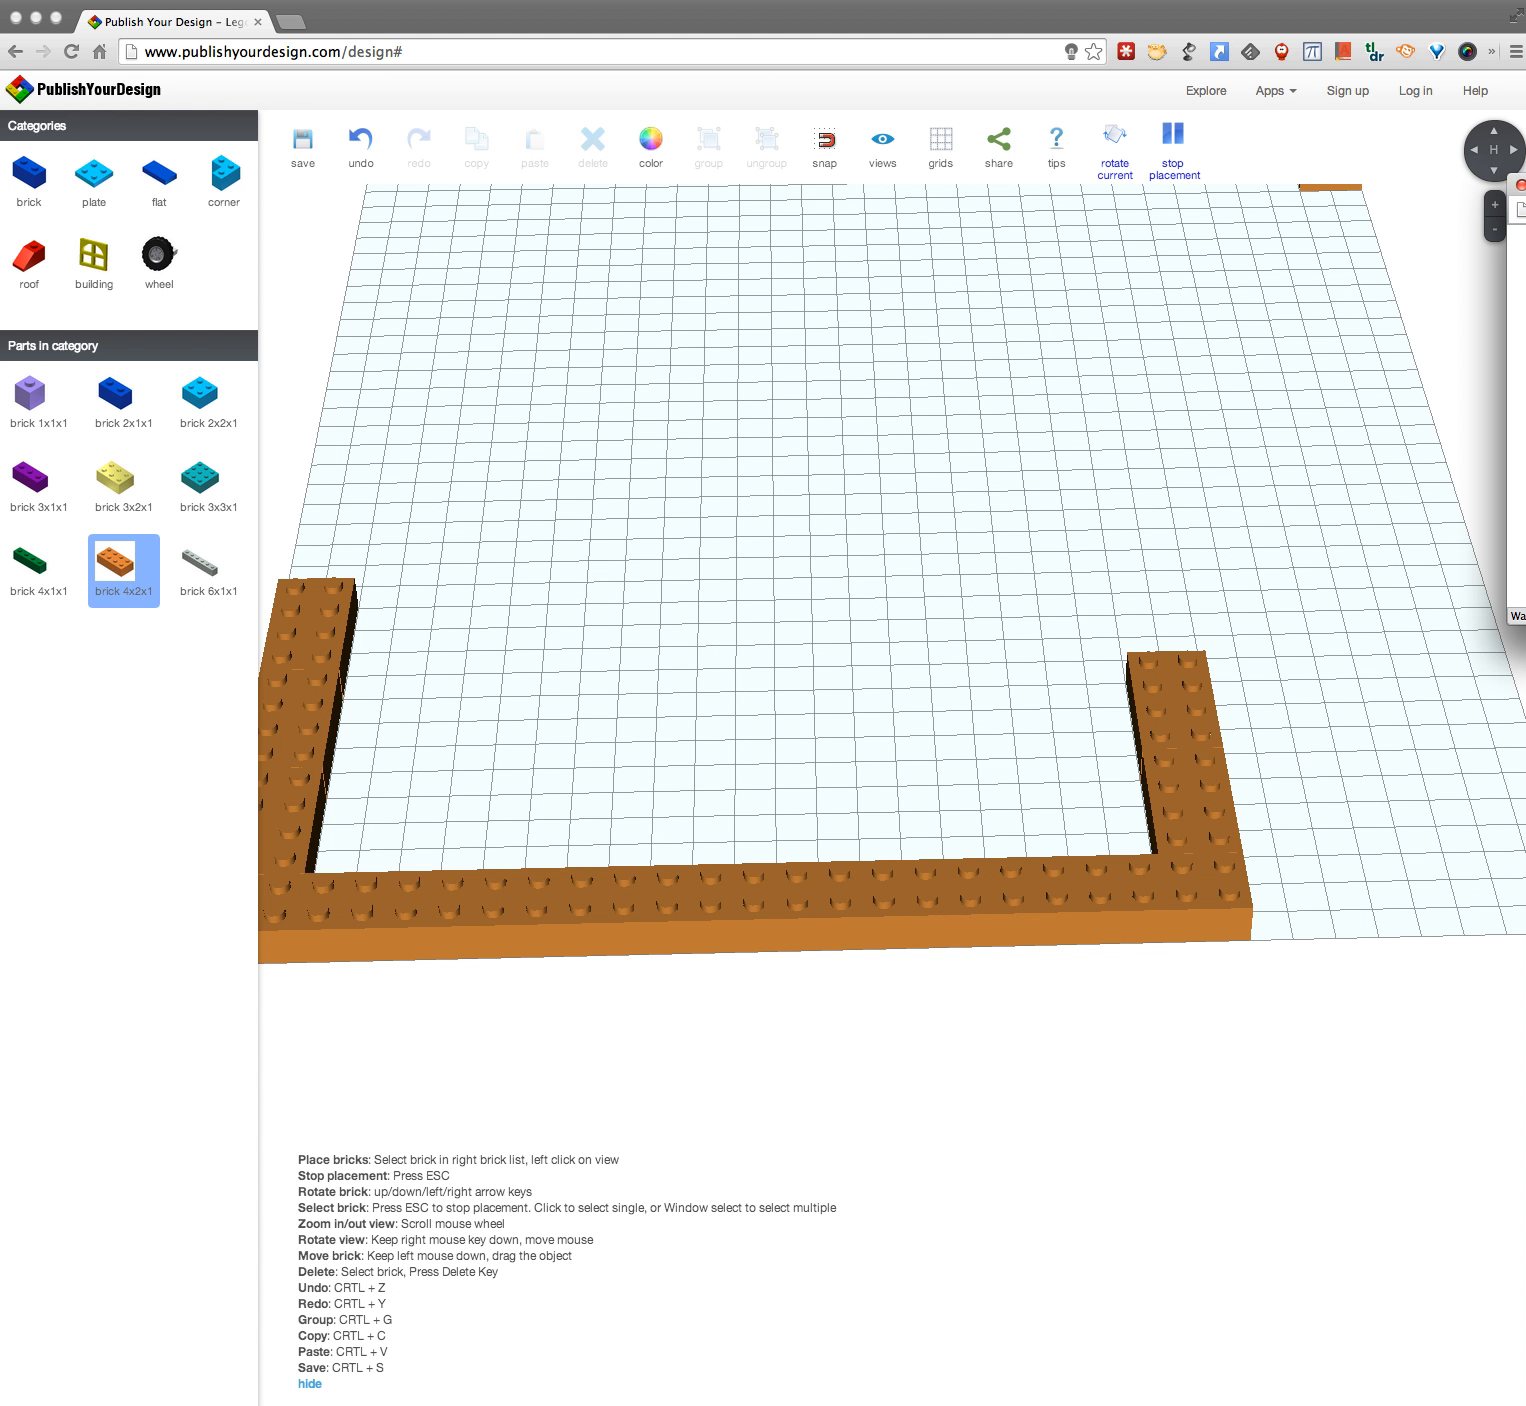
{"action": "left_click_drag", "start_coordinate": [1525, 188], "coordinate": [1046, 217]}
{"action": "scroll", "coordinate": [1276, 530], "scroll_direction": "down", "scroll_amount": 3}
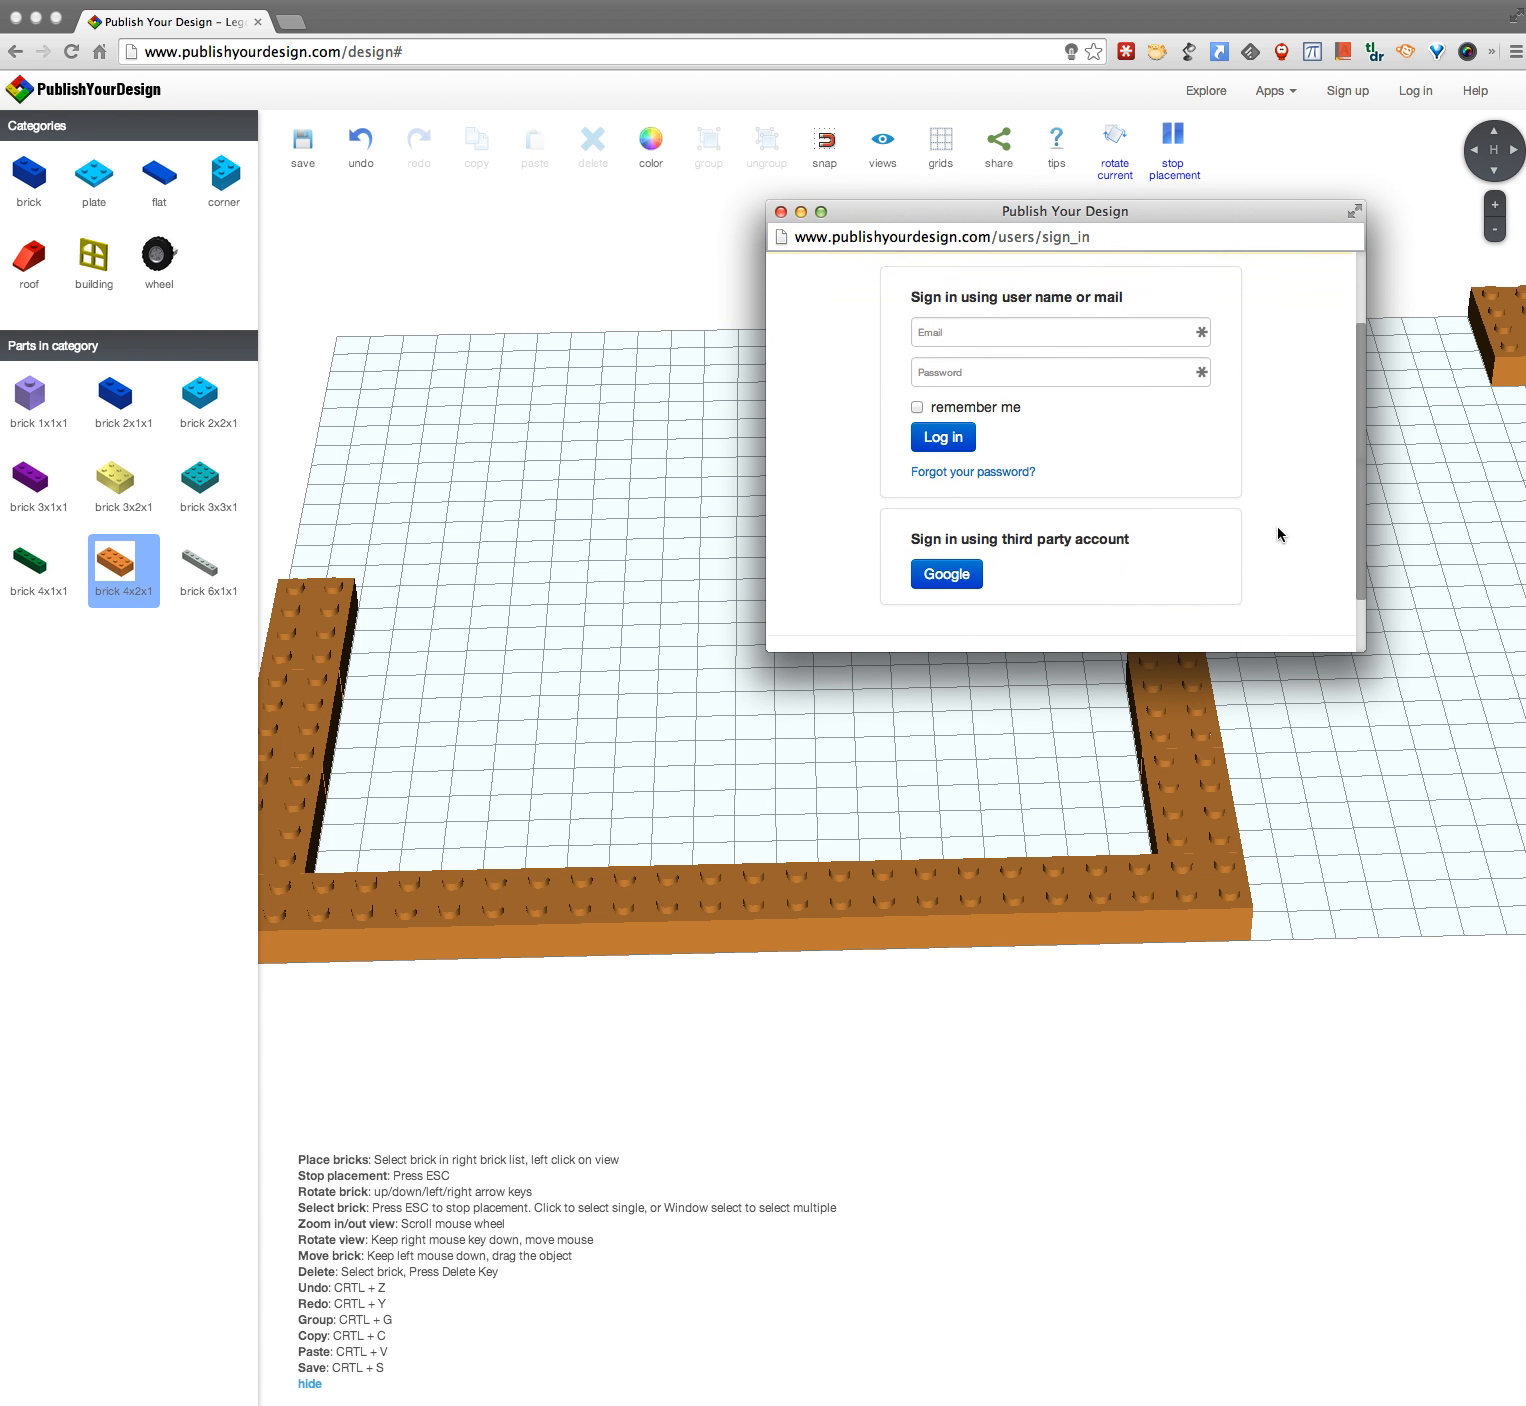
{"action": "left_click", "coordinate": [959, 573]}
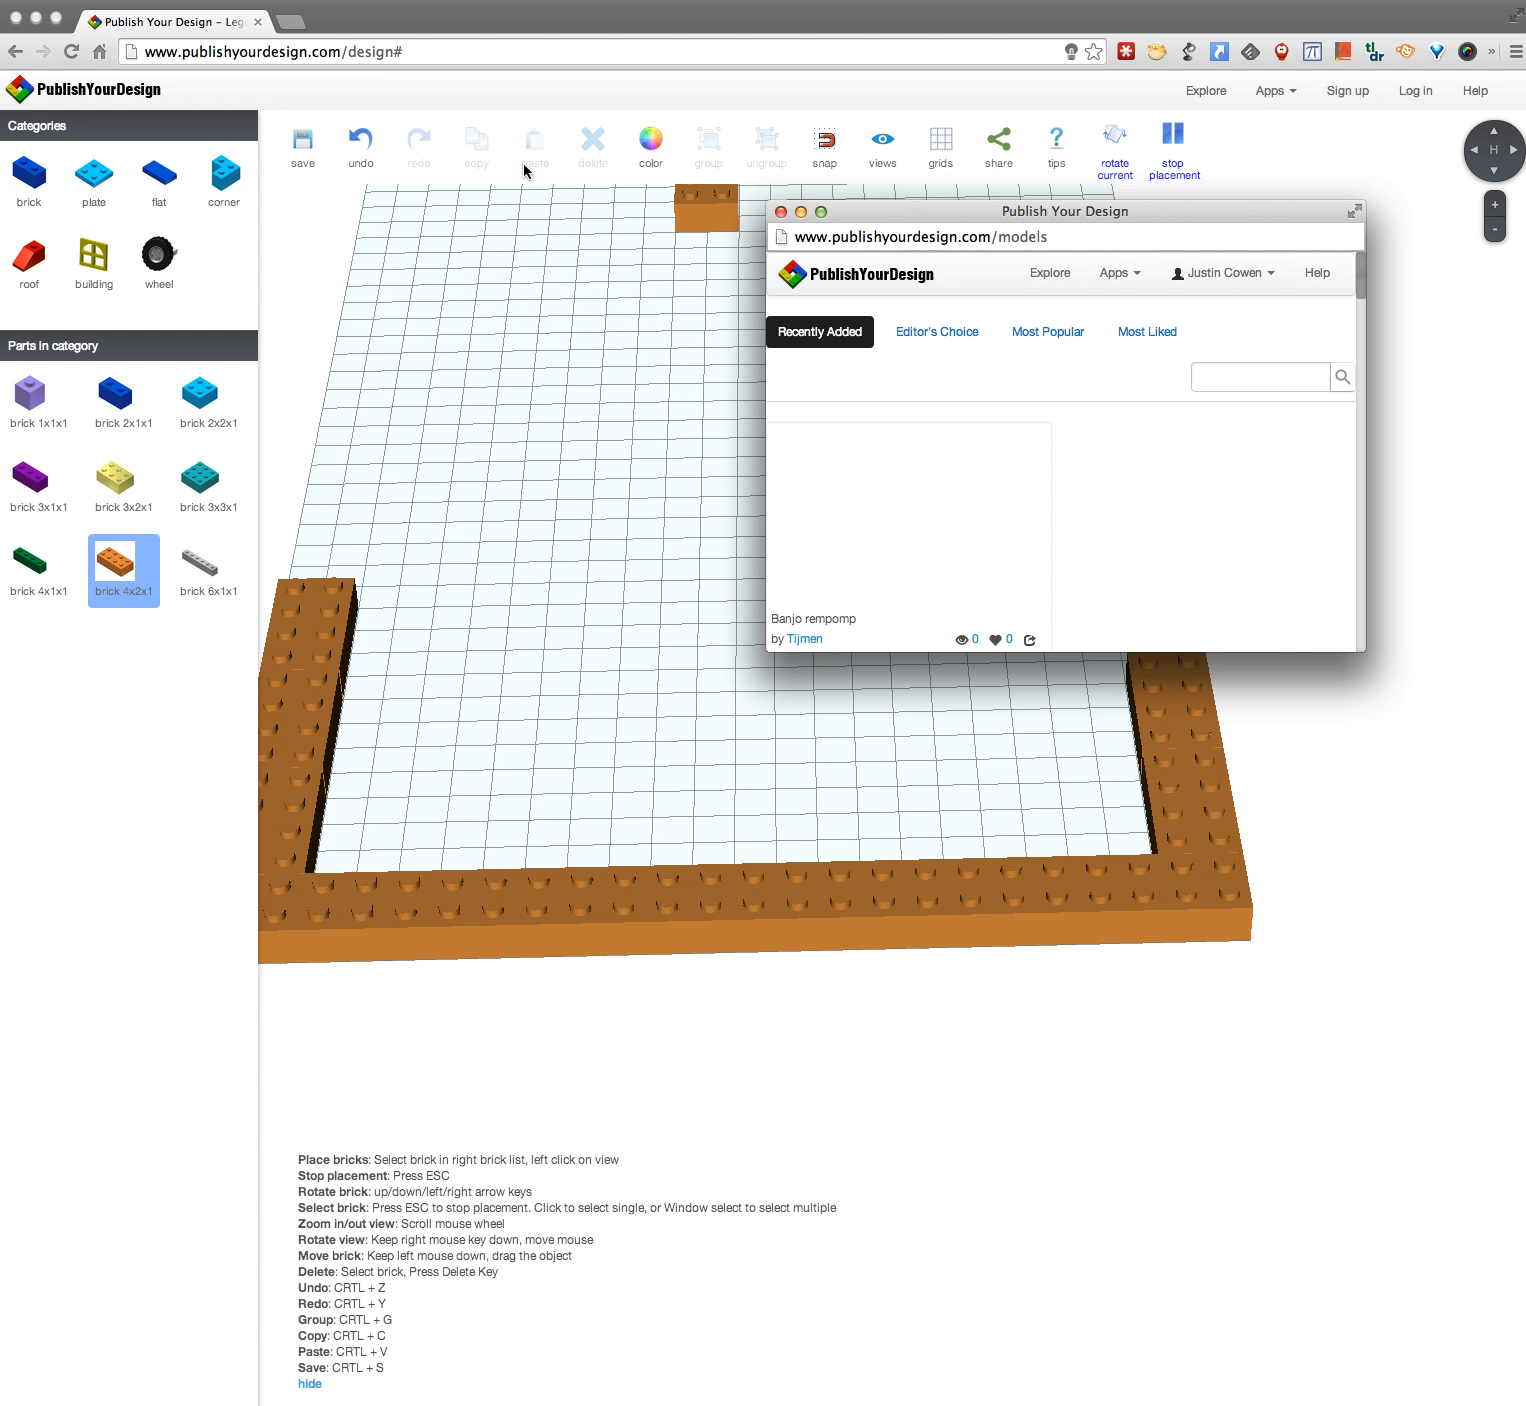
Step: Reload the design page in the main browser window, discarding the unsaved bricks
{"action": "left_click", "coordinate": [367, 35]}
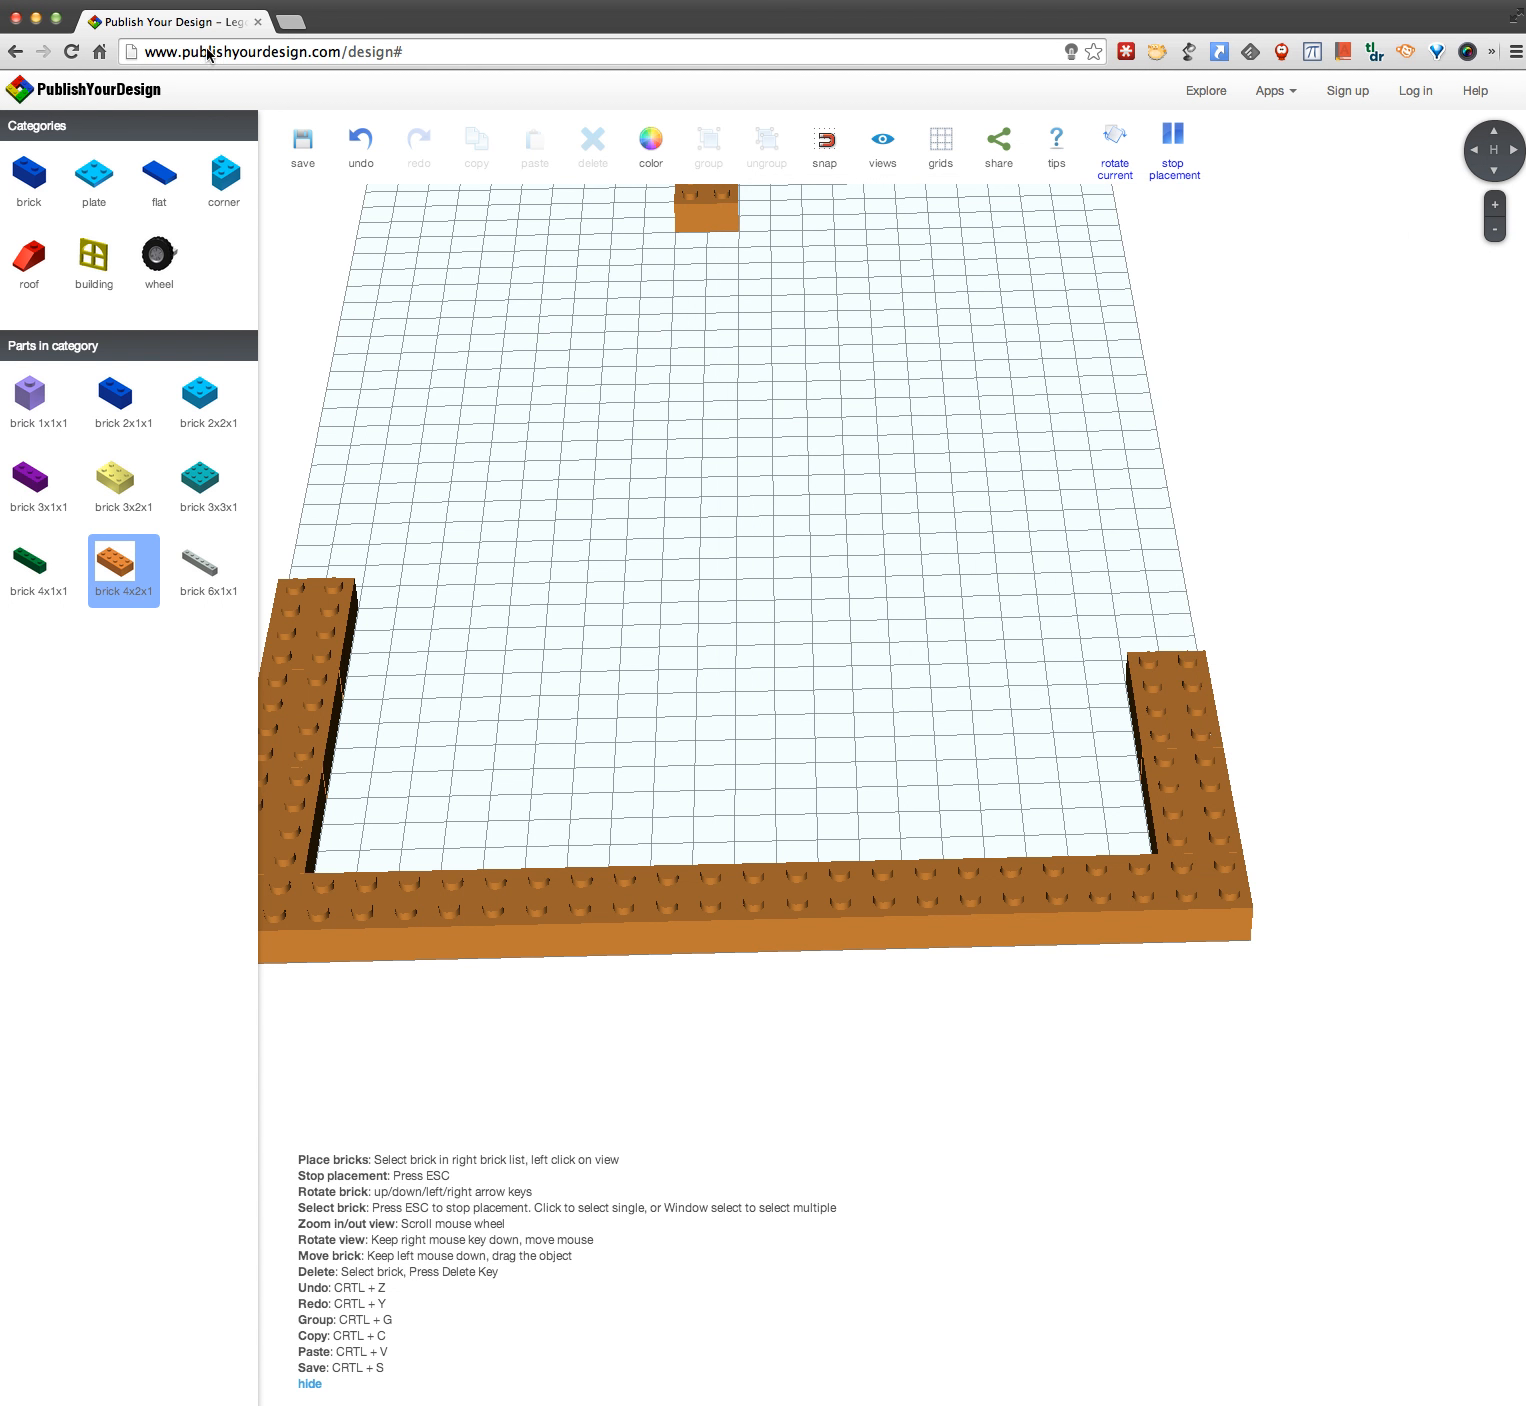
{"action": "left_click", "coordinate": [71, 51]}
{"action": "left_click", "coordinate": [935, 541]}
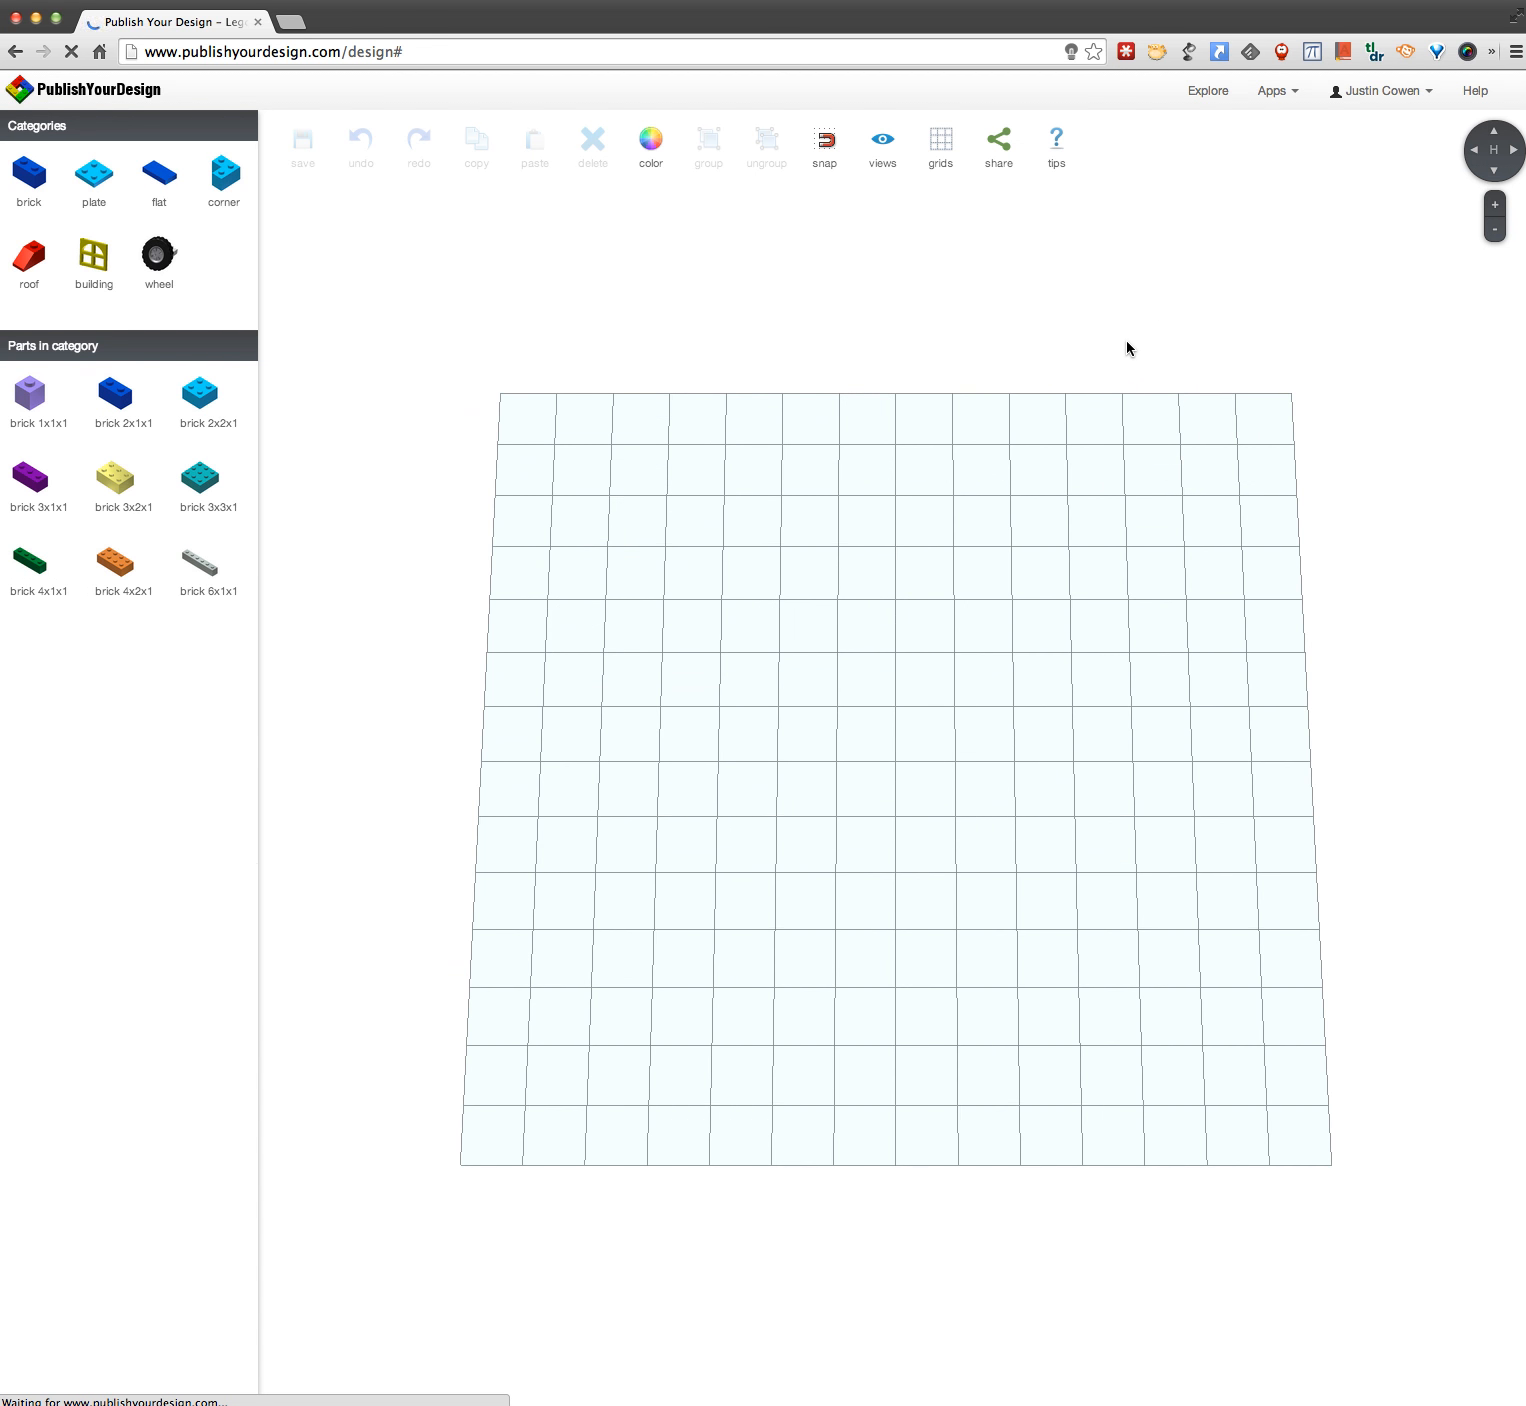
Step: Open the saved model "Starter" from the account's own models, leaving the current design page
{"action": "left_click", "coordinate": [1412, 92]}
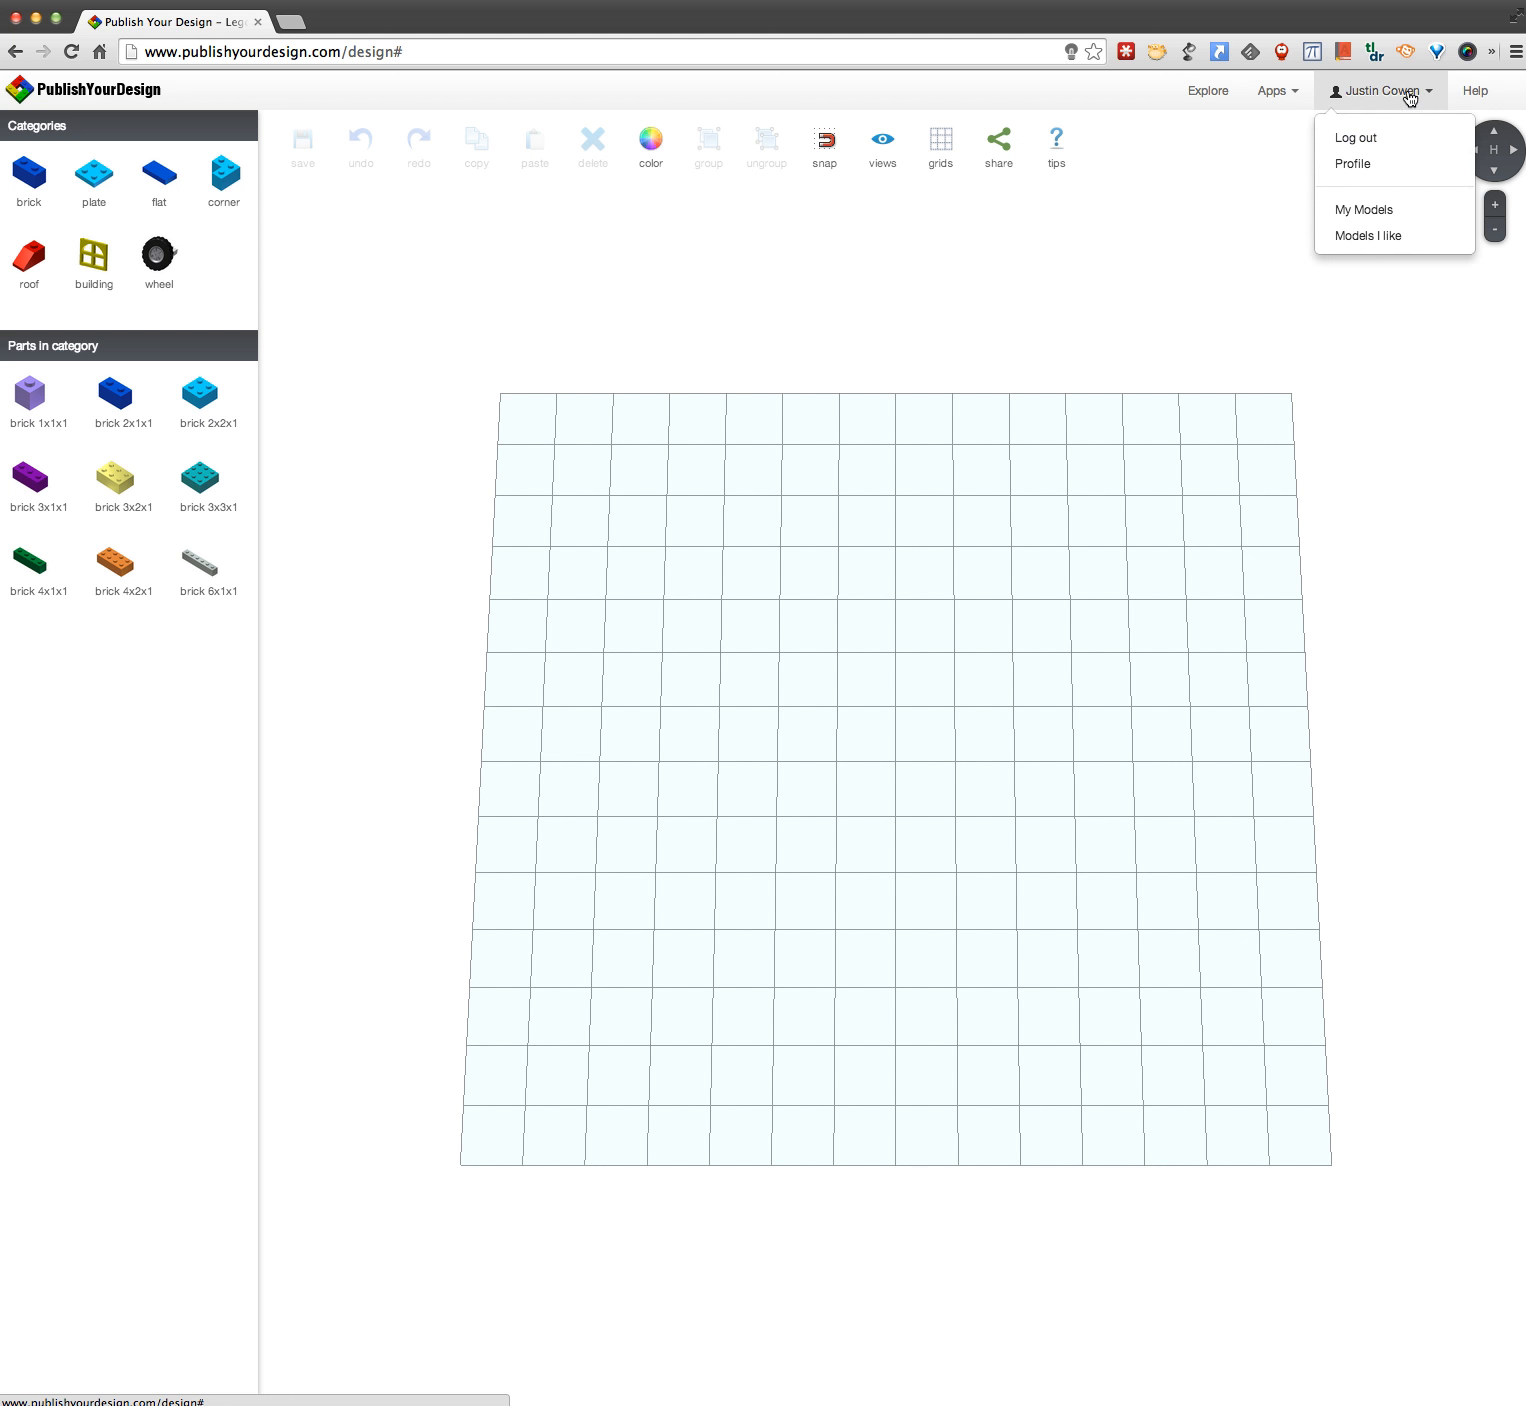
{"action": "left_click", "coordinate": [1382, 212]}
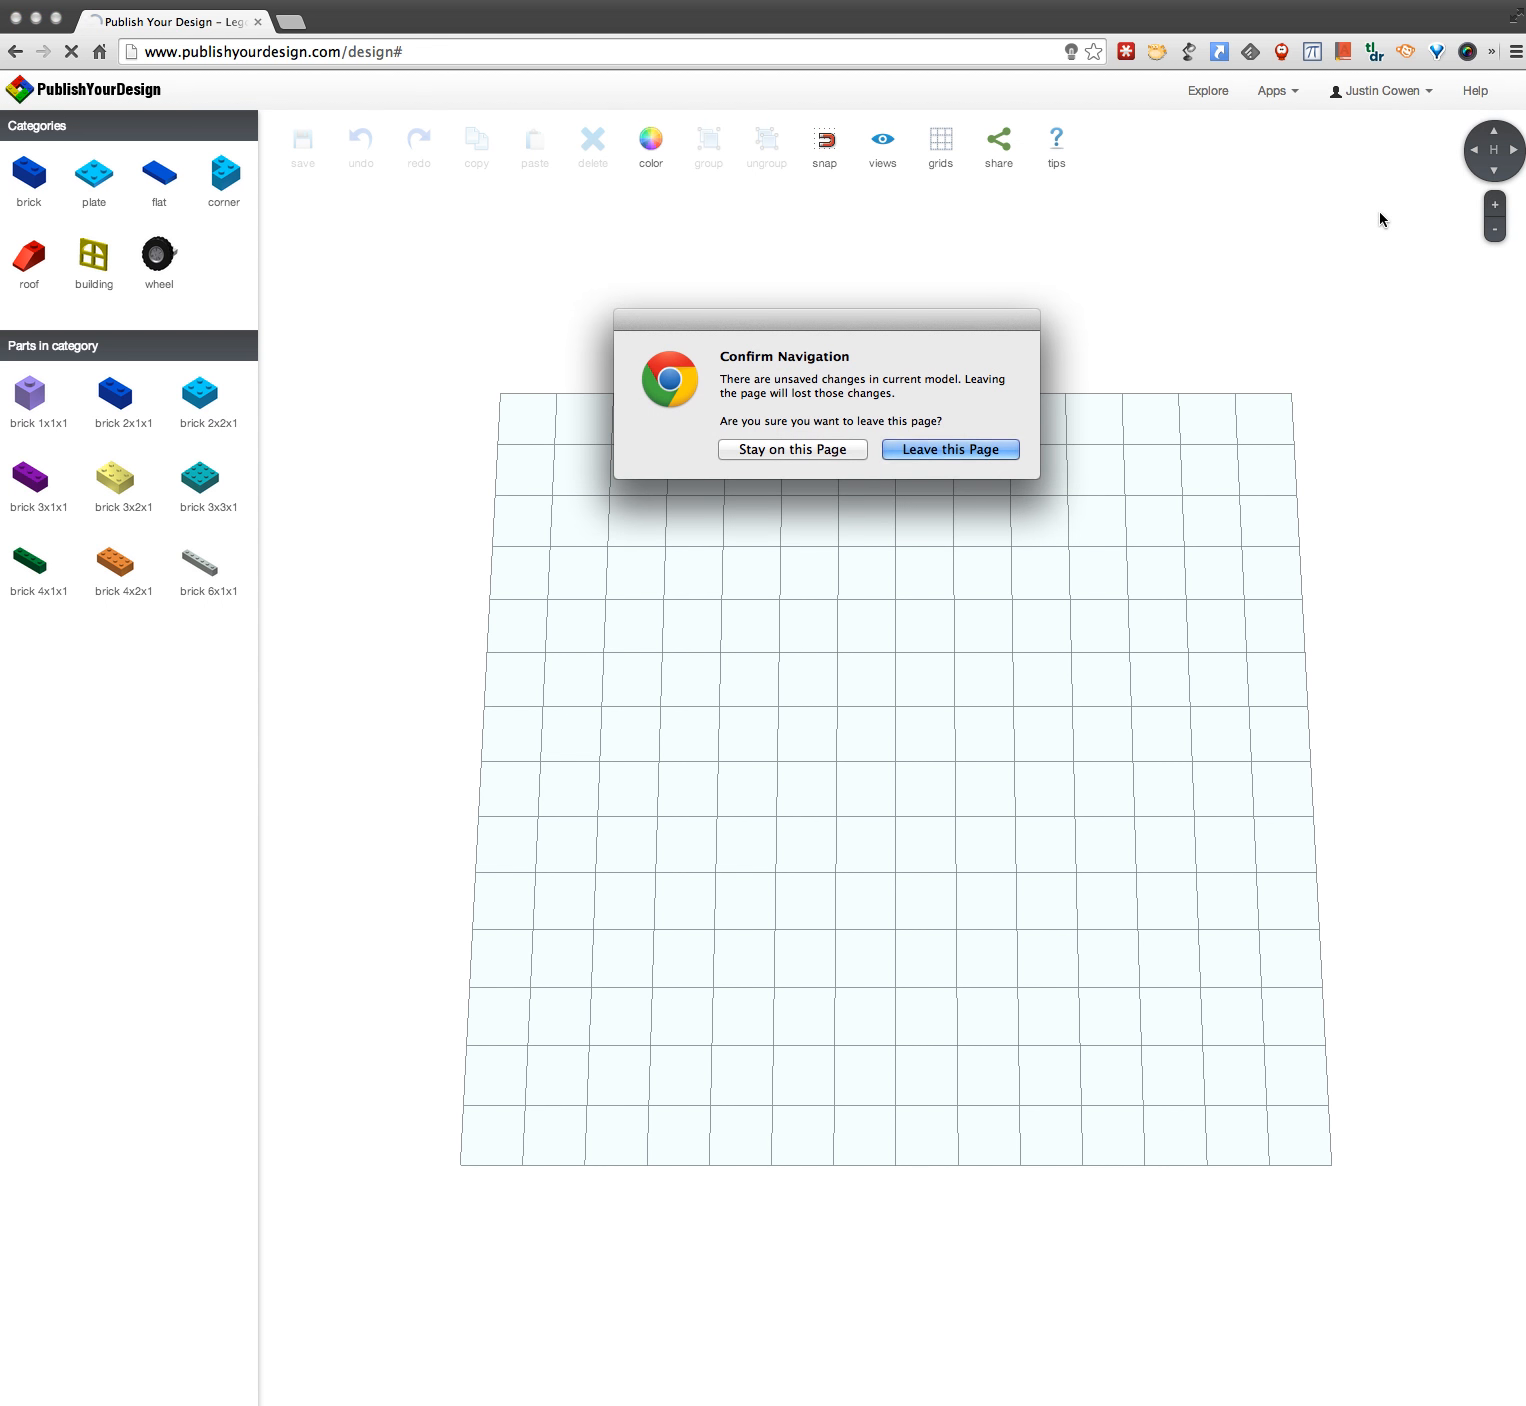
{"action": "left_click", "coordinate": [951, 448]}
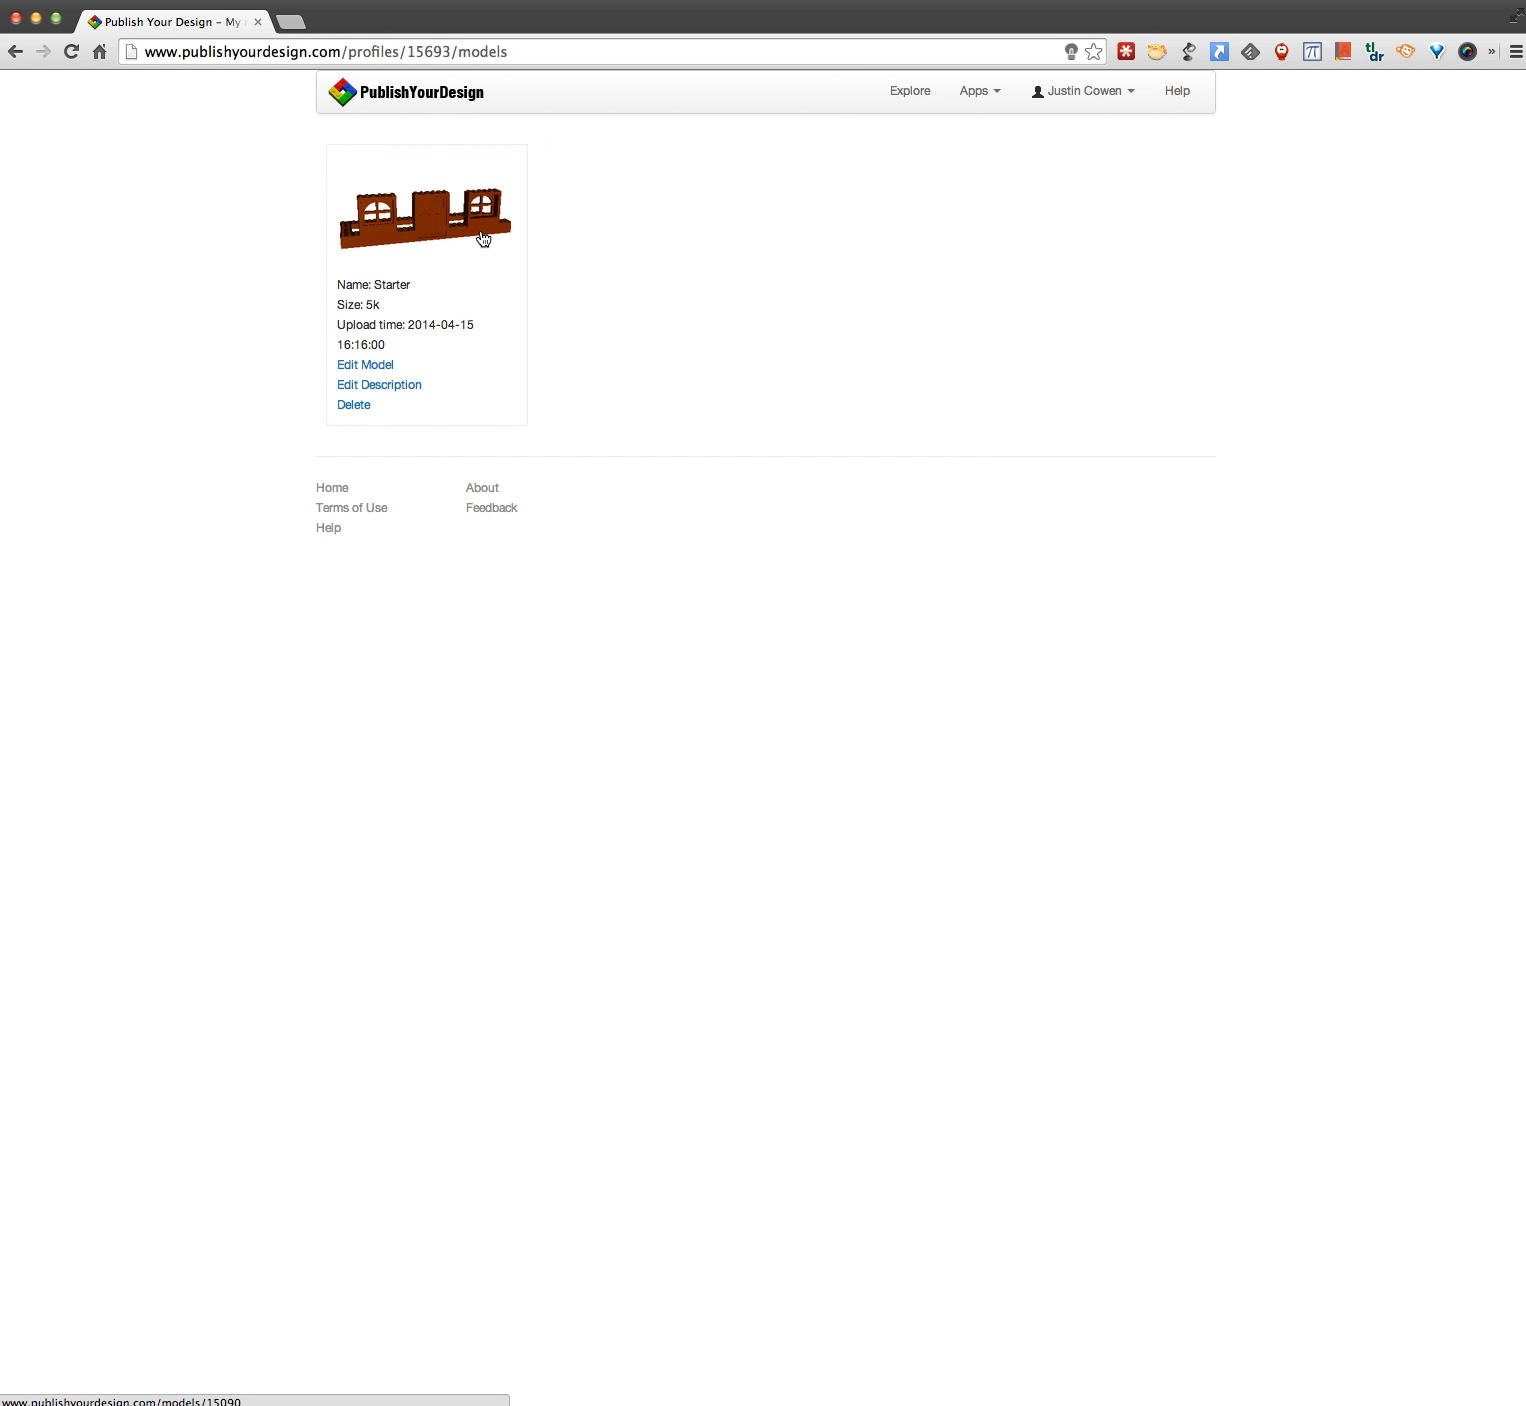
{"action": "left_click", "coordinate": [481, 237]}
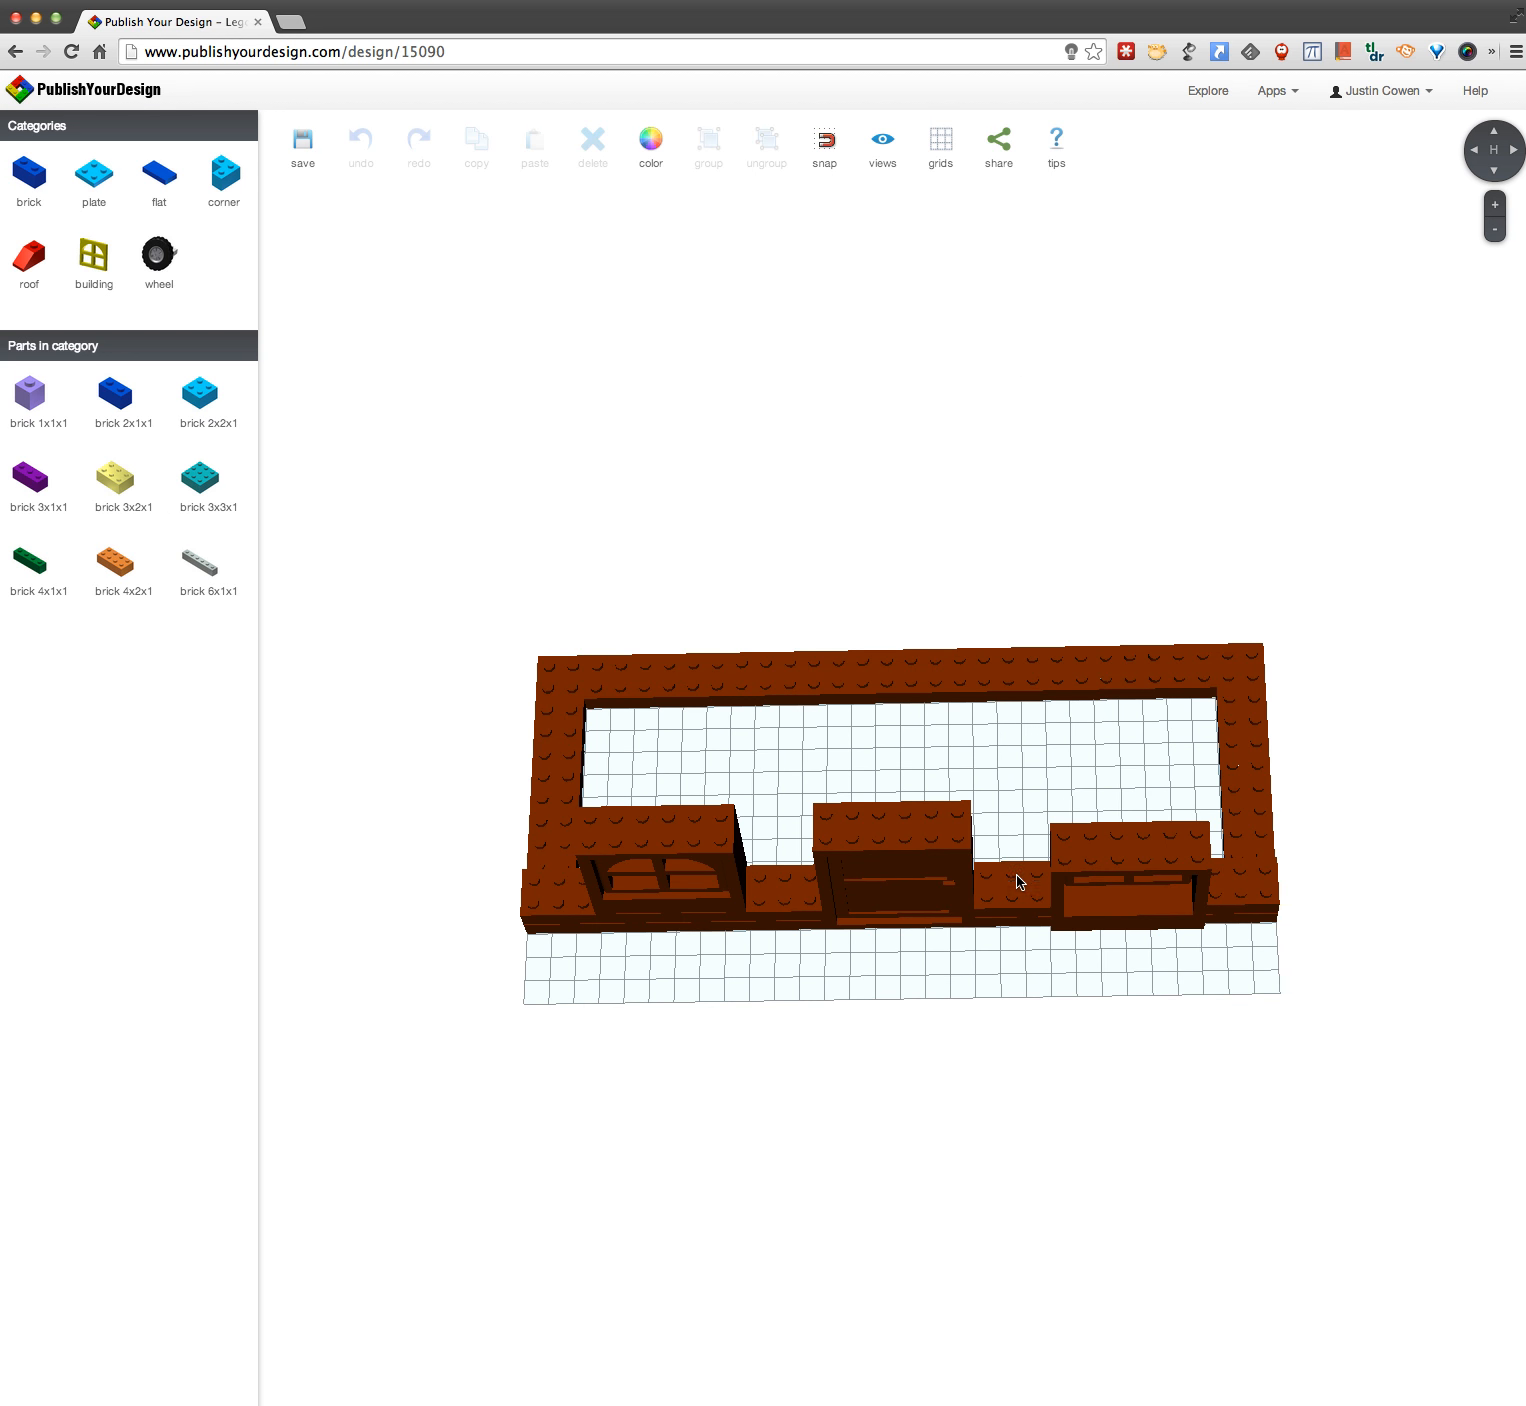
Step: Move the brick between the door and the right window out of the wall, past the model's right end
{"action": "left_click_drag", "start_coordinate": [1019, 881], "coordinate": [1380, 816]}
{"action": "left_click_drag", "start_coordinate": [1324, 910], "coordinate": [1288, 825]}
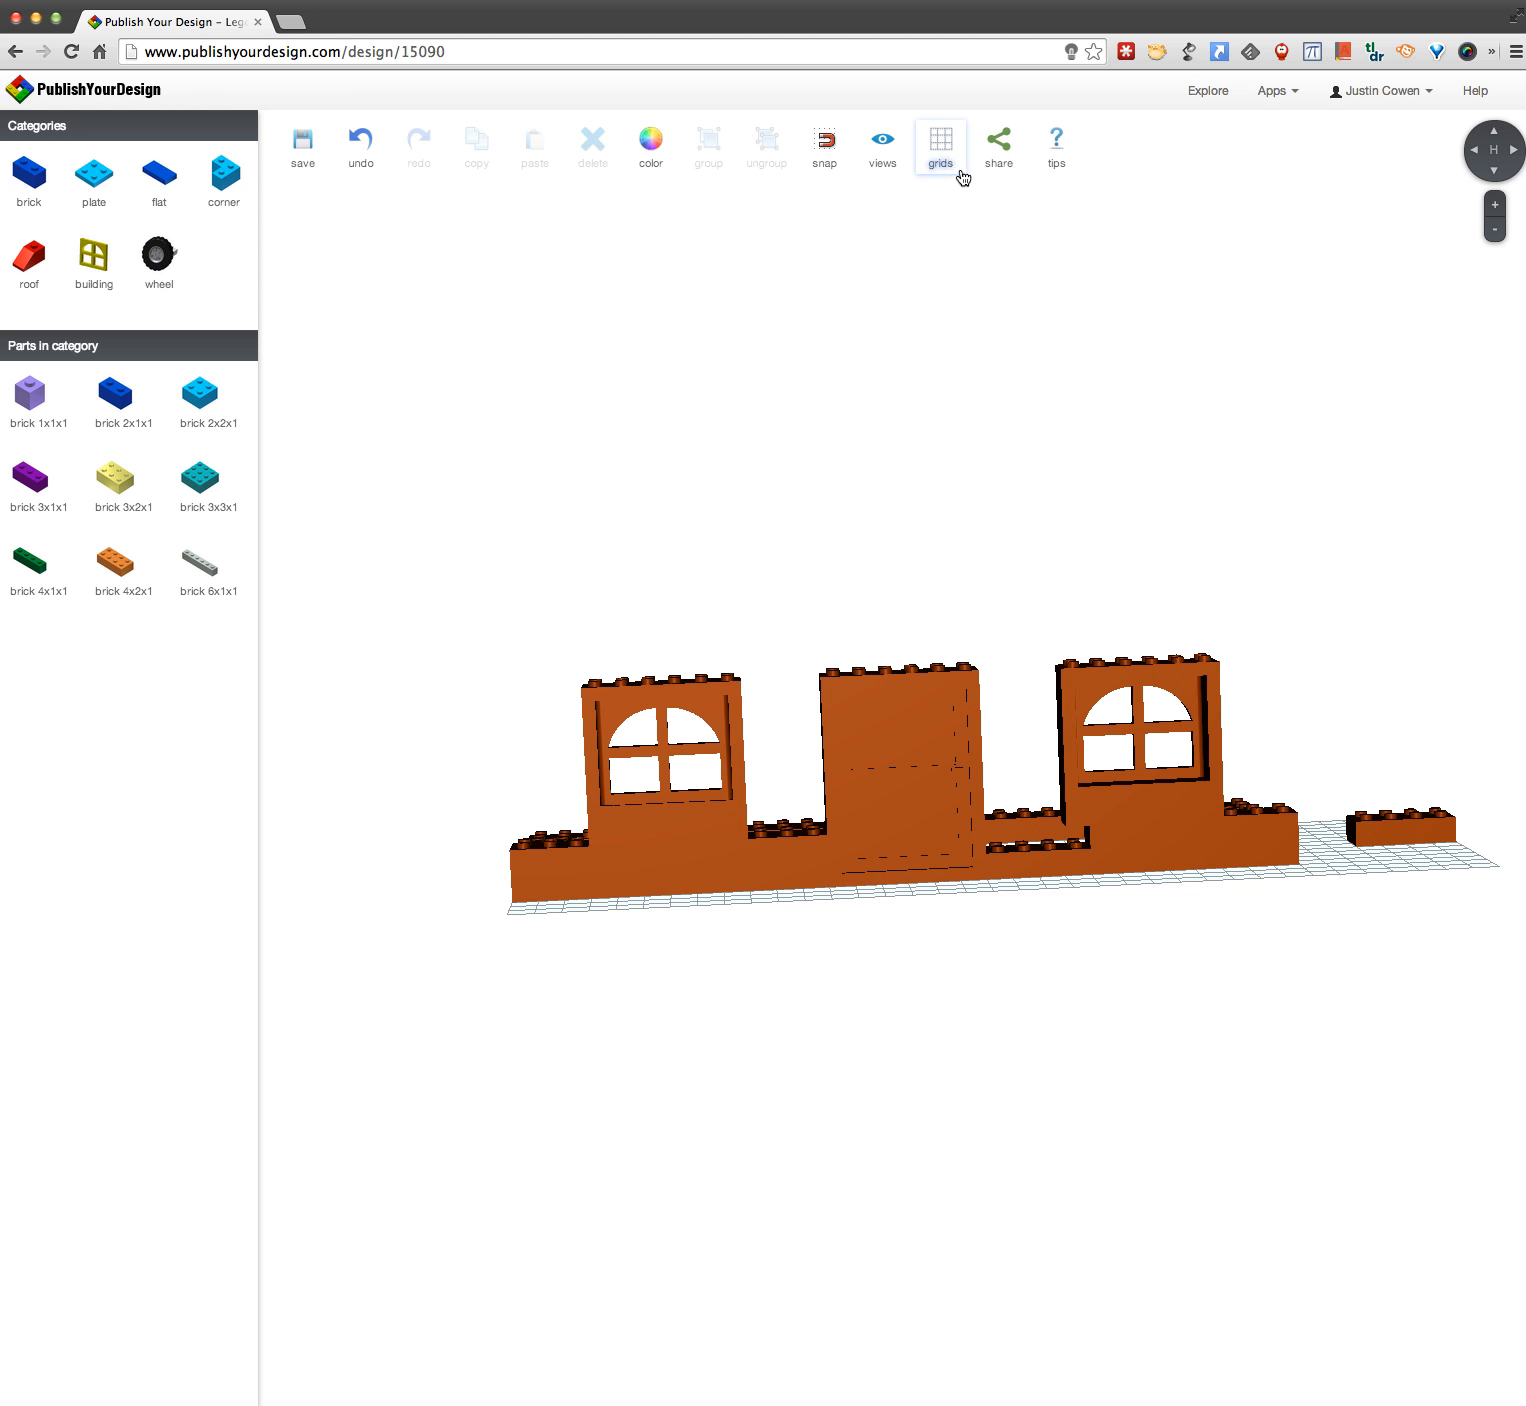
Step: Delete the right window and the loose brick beside the model
{"action": "left_click", "coordinate": [1108, 810]}
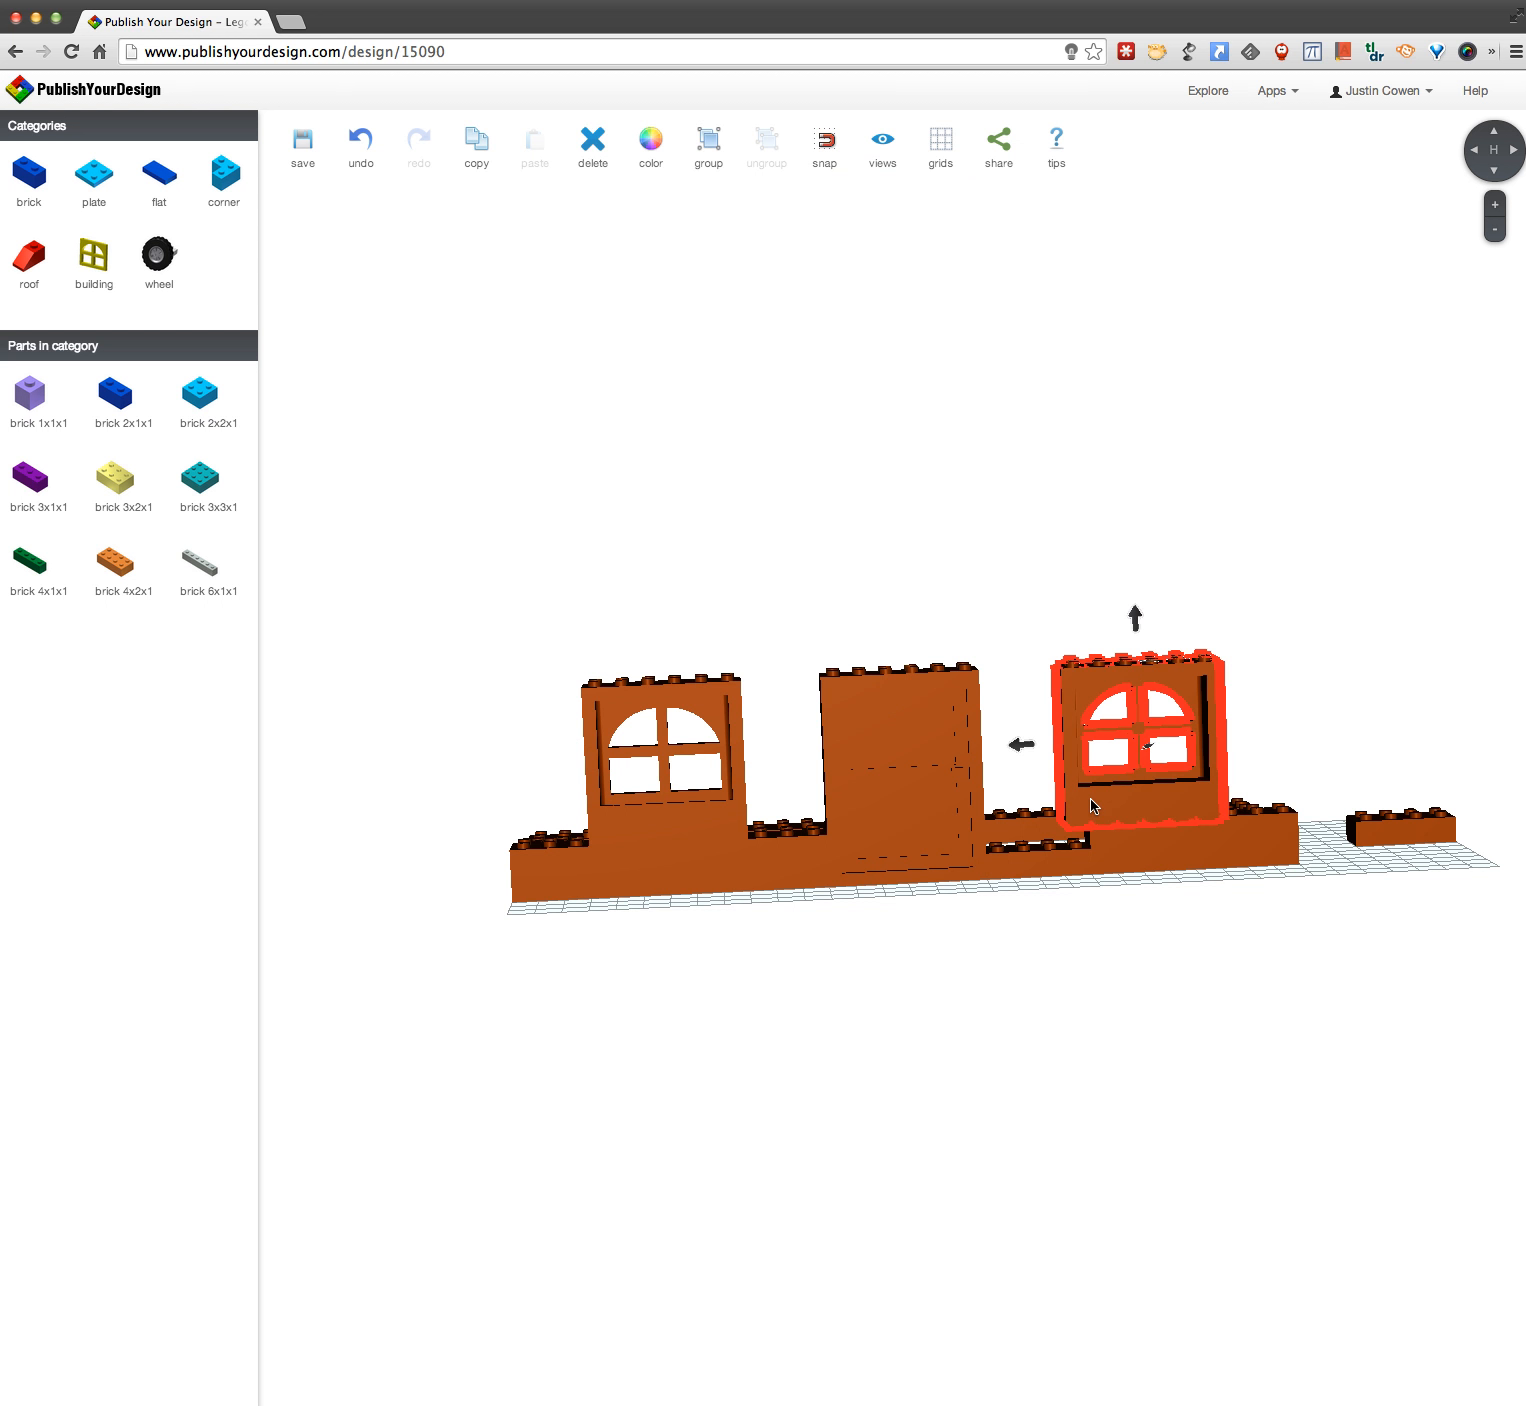
{"action": "key", "text": "Delete"}
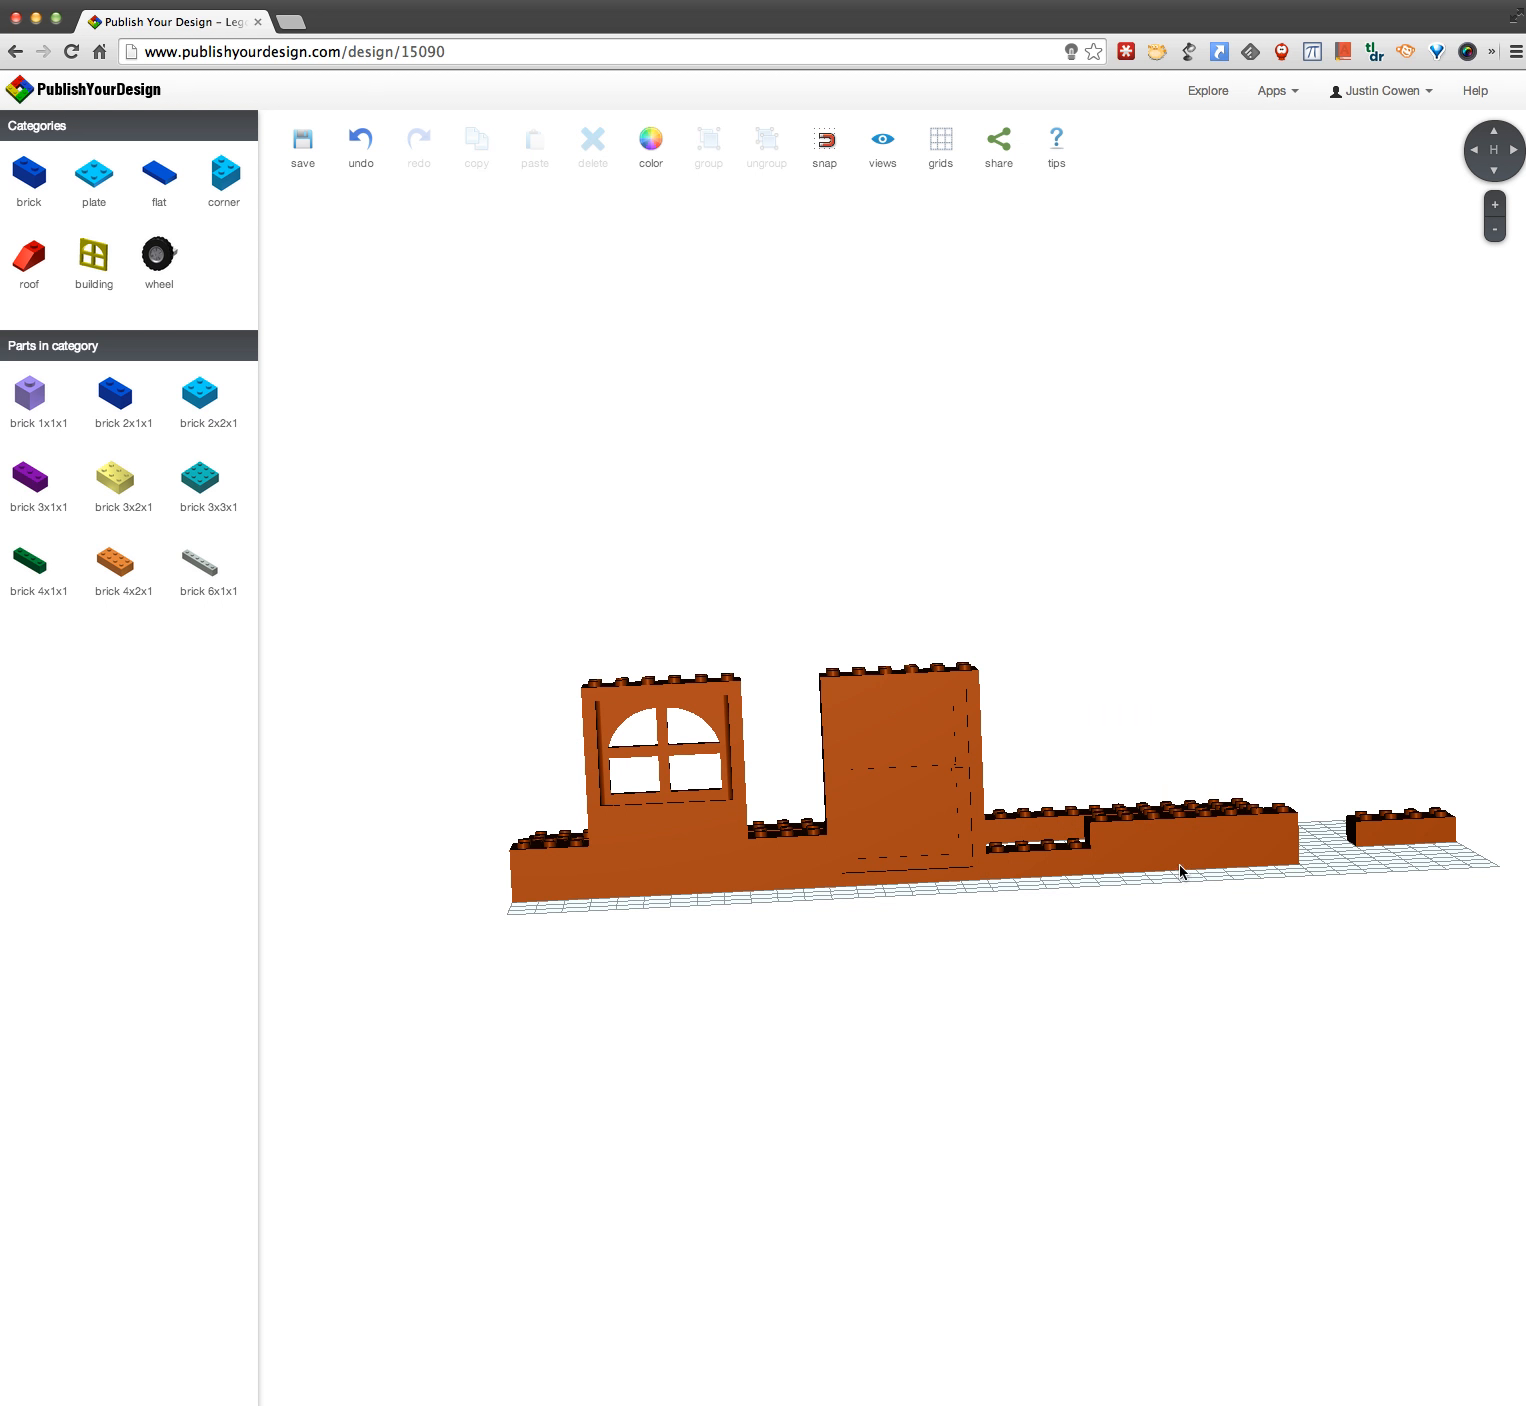
{"action": "left_click", "coordinate": [1374, 836]}
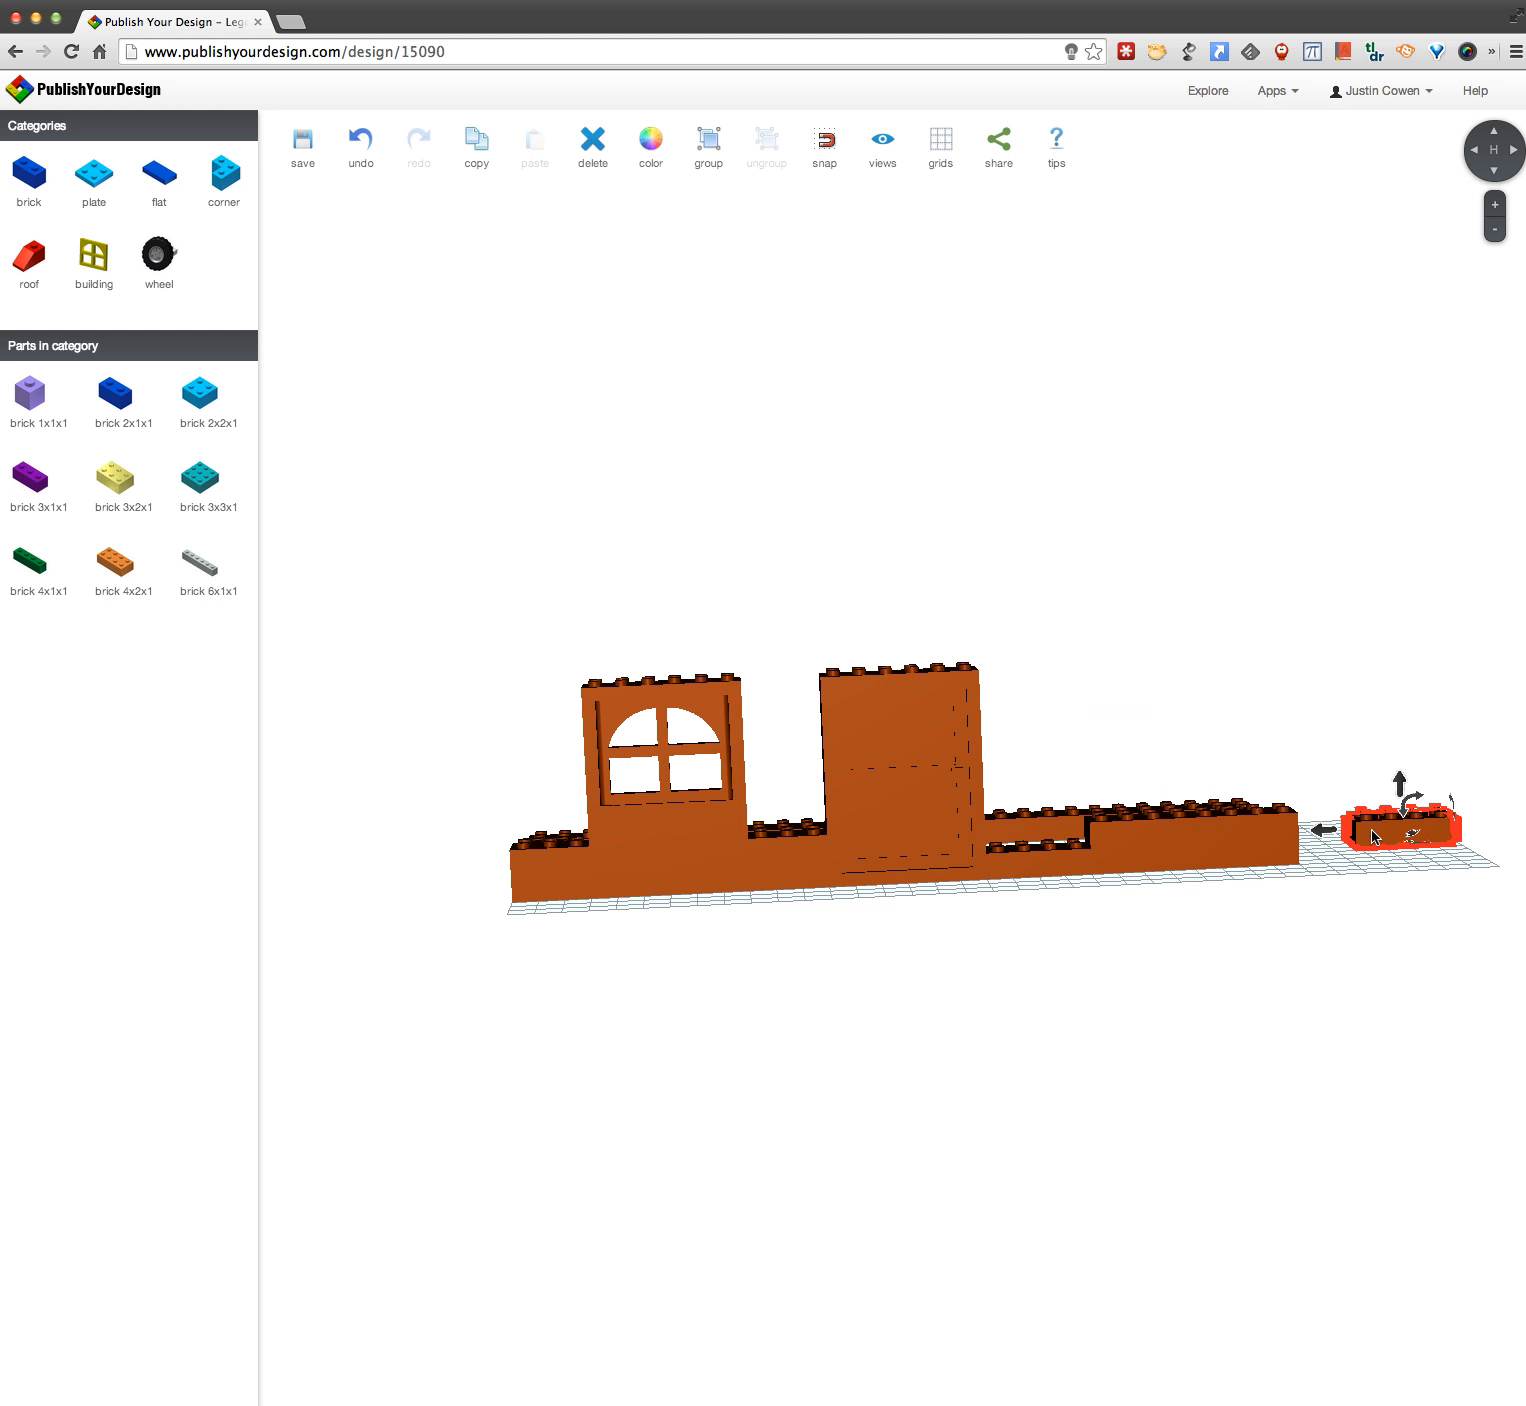
{"action": "key", "text": "Delete"}
Step: View the model's share link and embed code snippet, and close the sharing dialog
{"action": "left_click_drag", "start_coordinate": [1093, 877], "coordinate": [1052, 933]}
{"action": "right_click_drag", "start_coordinate": [1312, 757], "coordinate": [693, 833]}
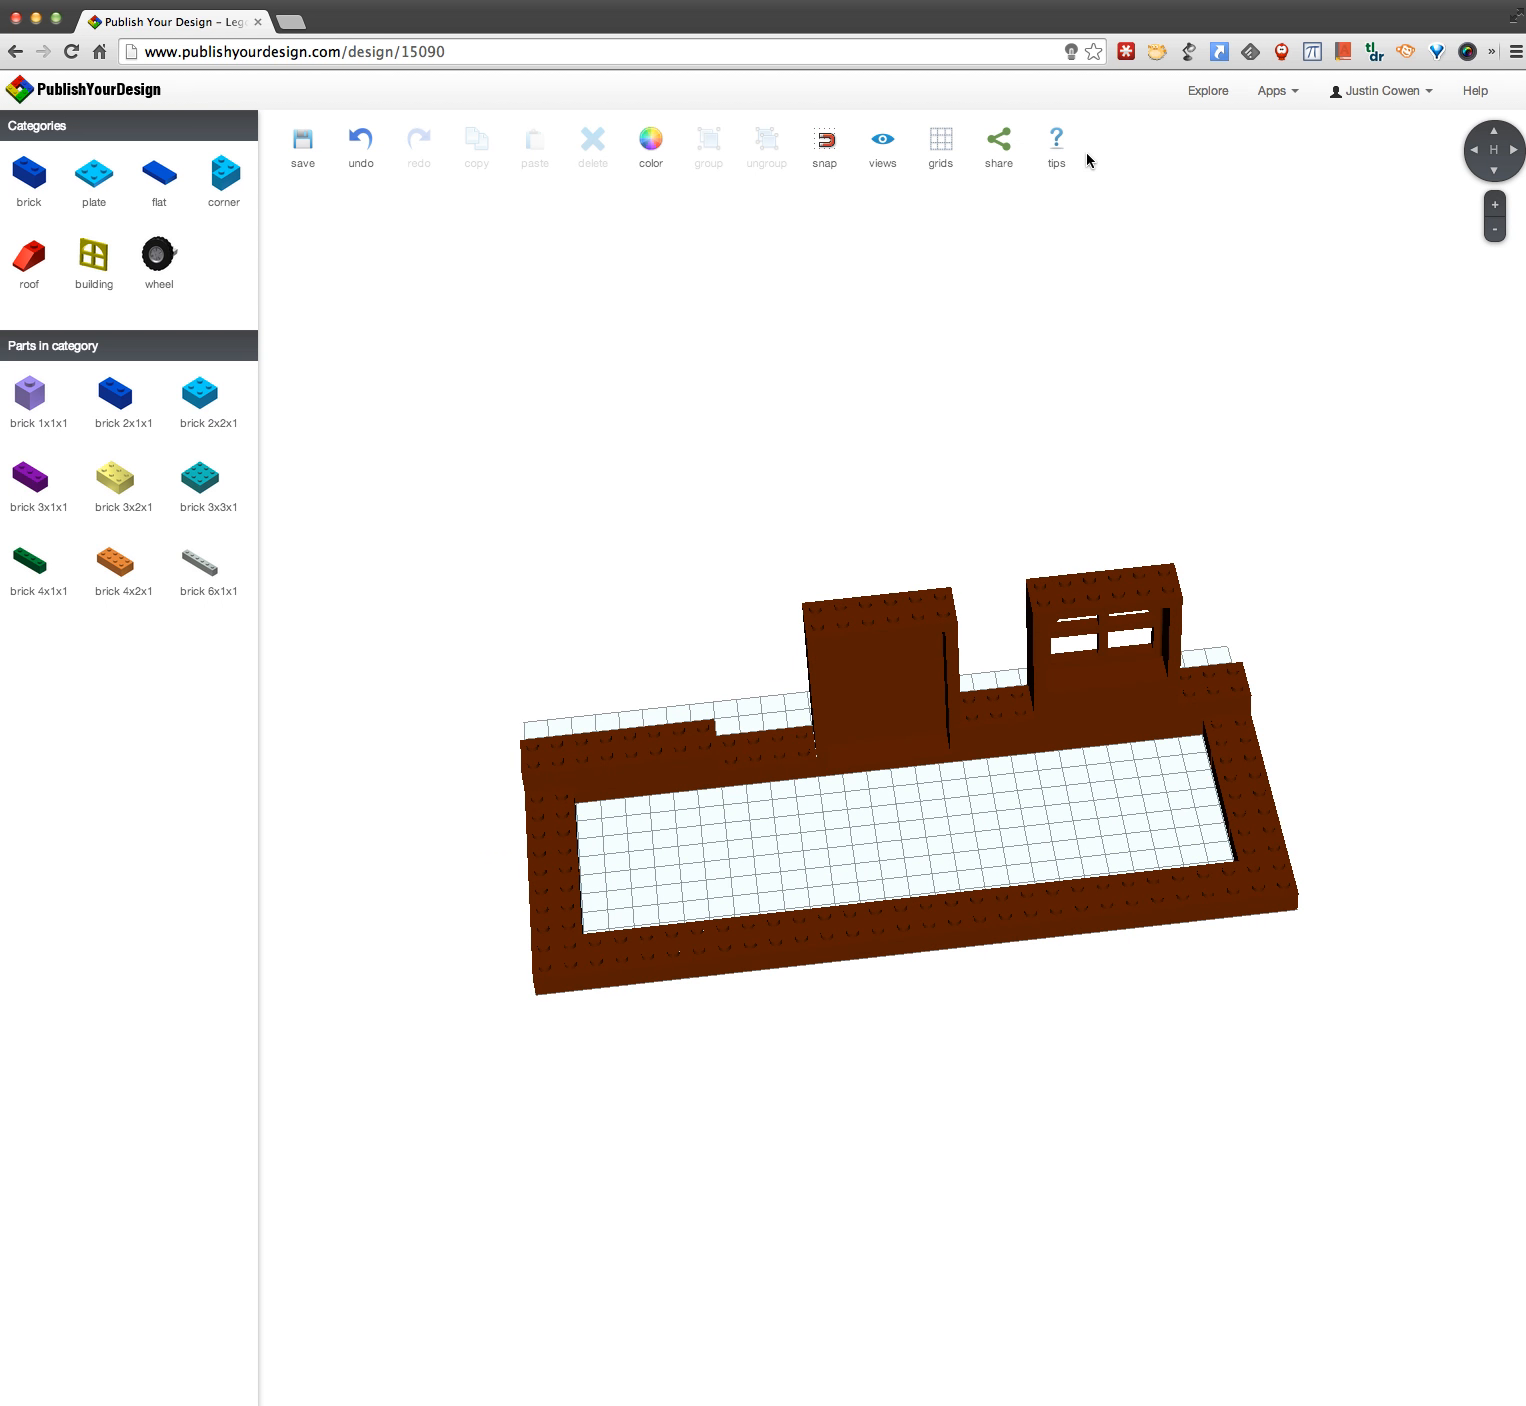
{"action": "left_click", "coordinate": [999, 146]}
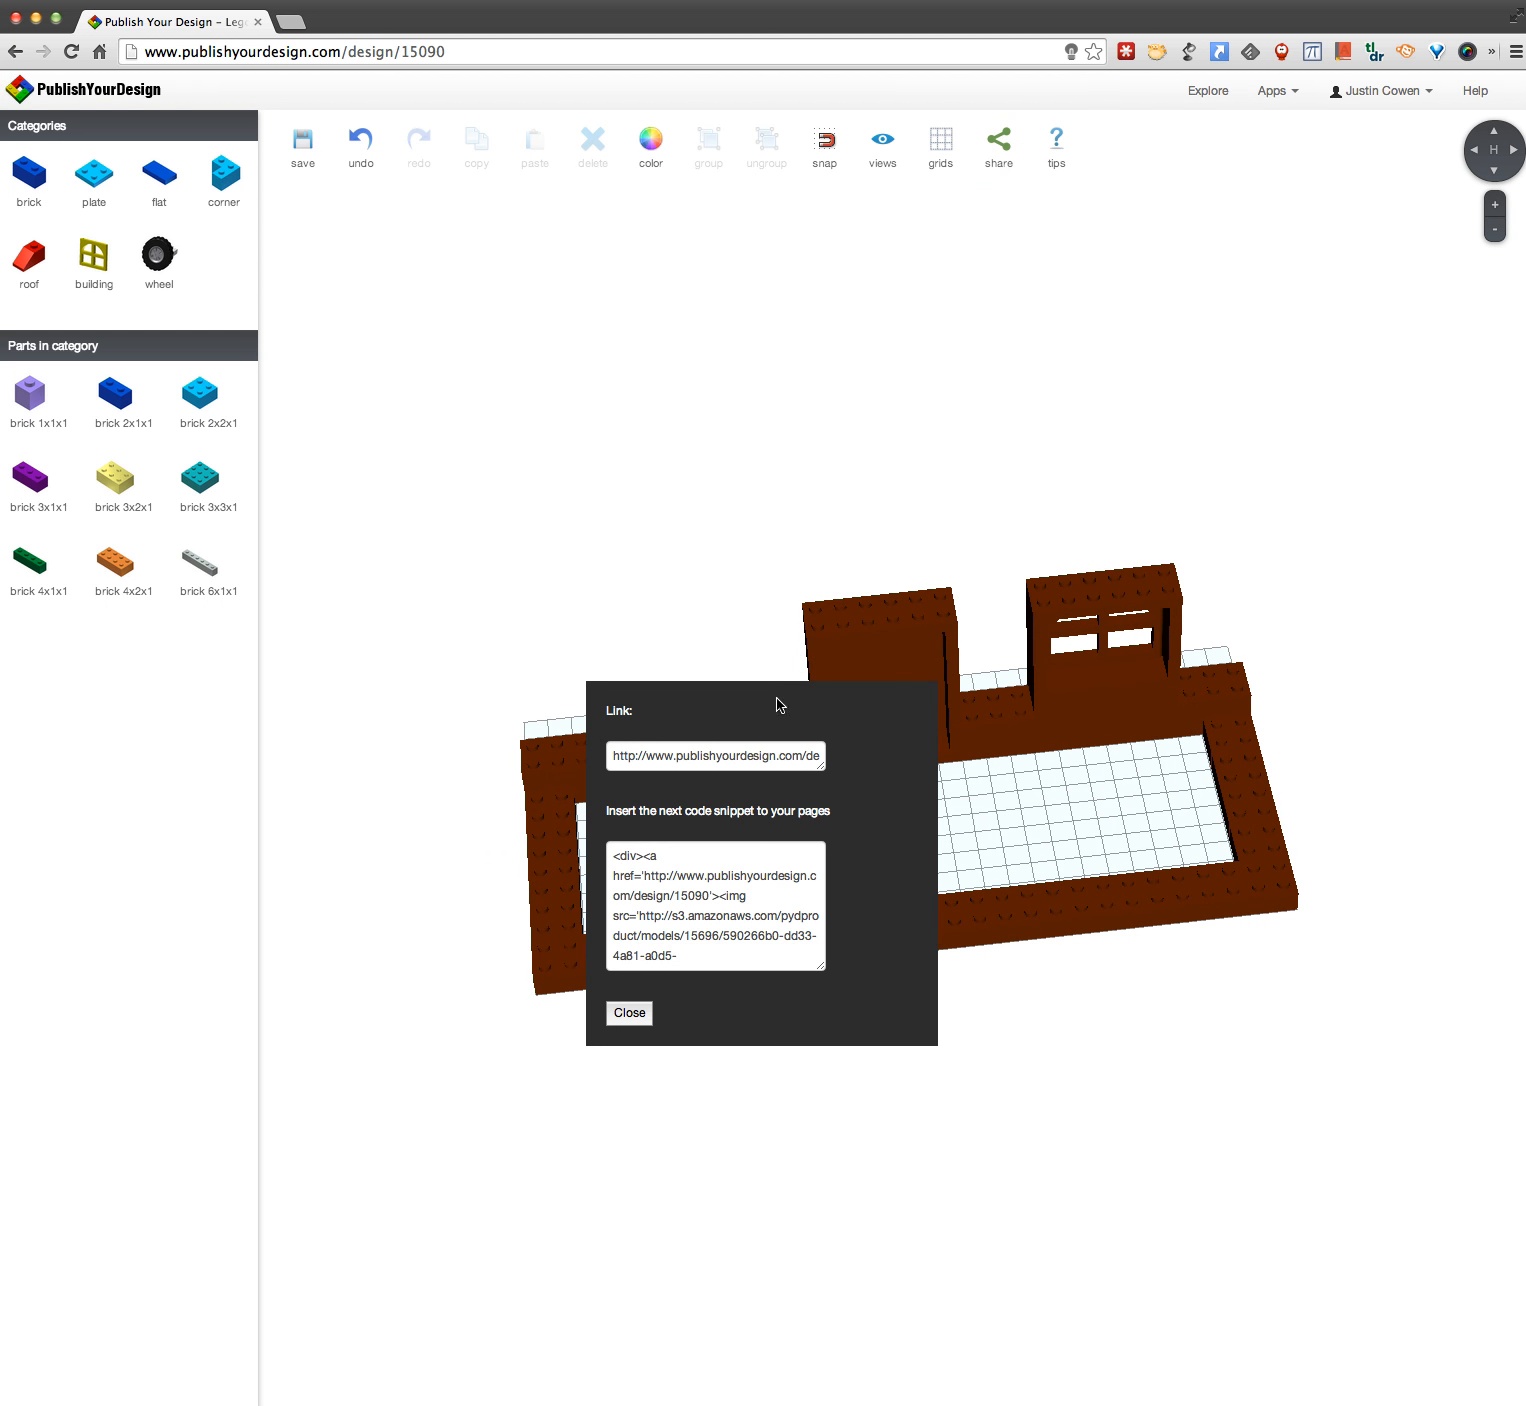
{"action": "left_click", "coordinate": [743, 758]}
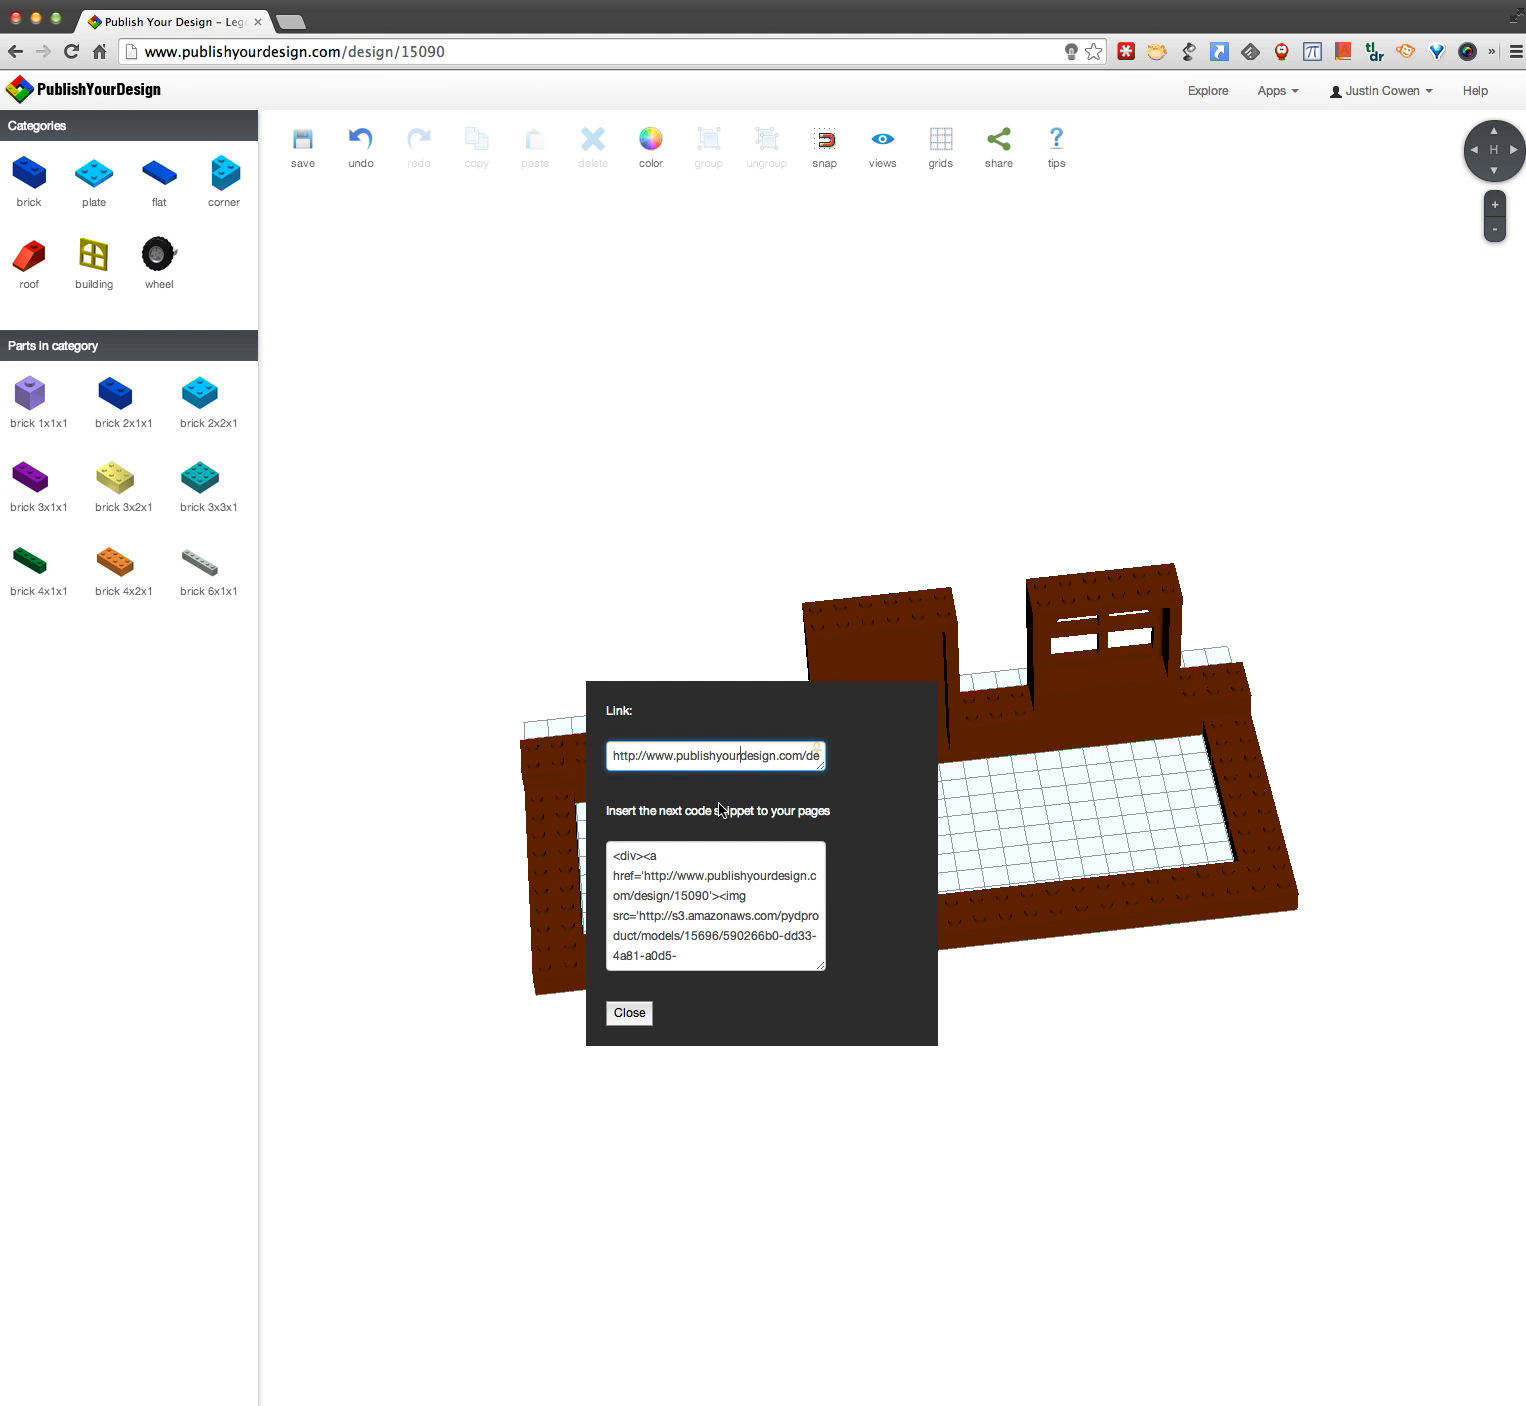
{"action": "left_click", "coordinate": [635, 1013]}
Step: Examine the building's walls, door and remaining window from the front, side and above
{"action": "left_click_drag", "start_coordinate": [817, 1045], "coordinate": [596, 1002]}
{"action": "left_click_drag", "start_coordinate": [1051, 1059], "coordinate": [691, 1040]}
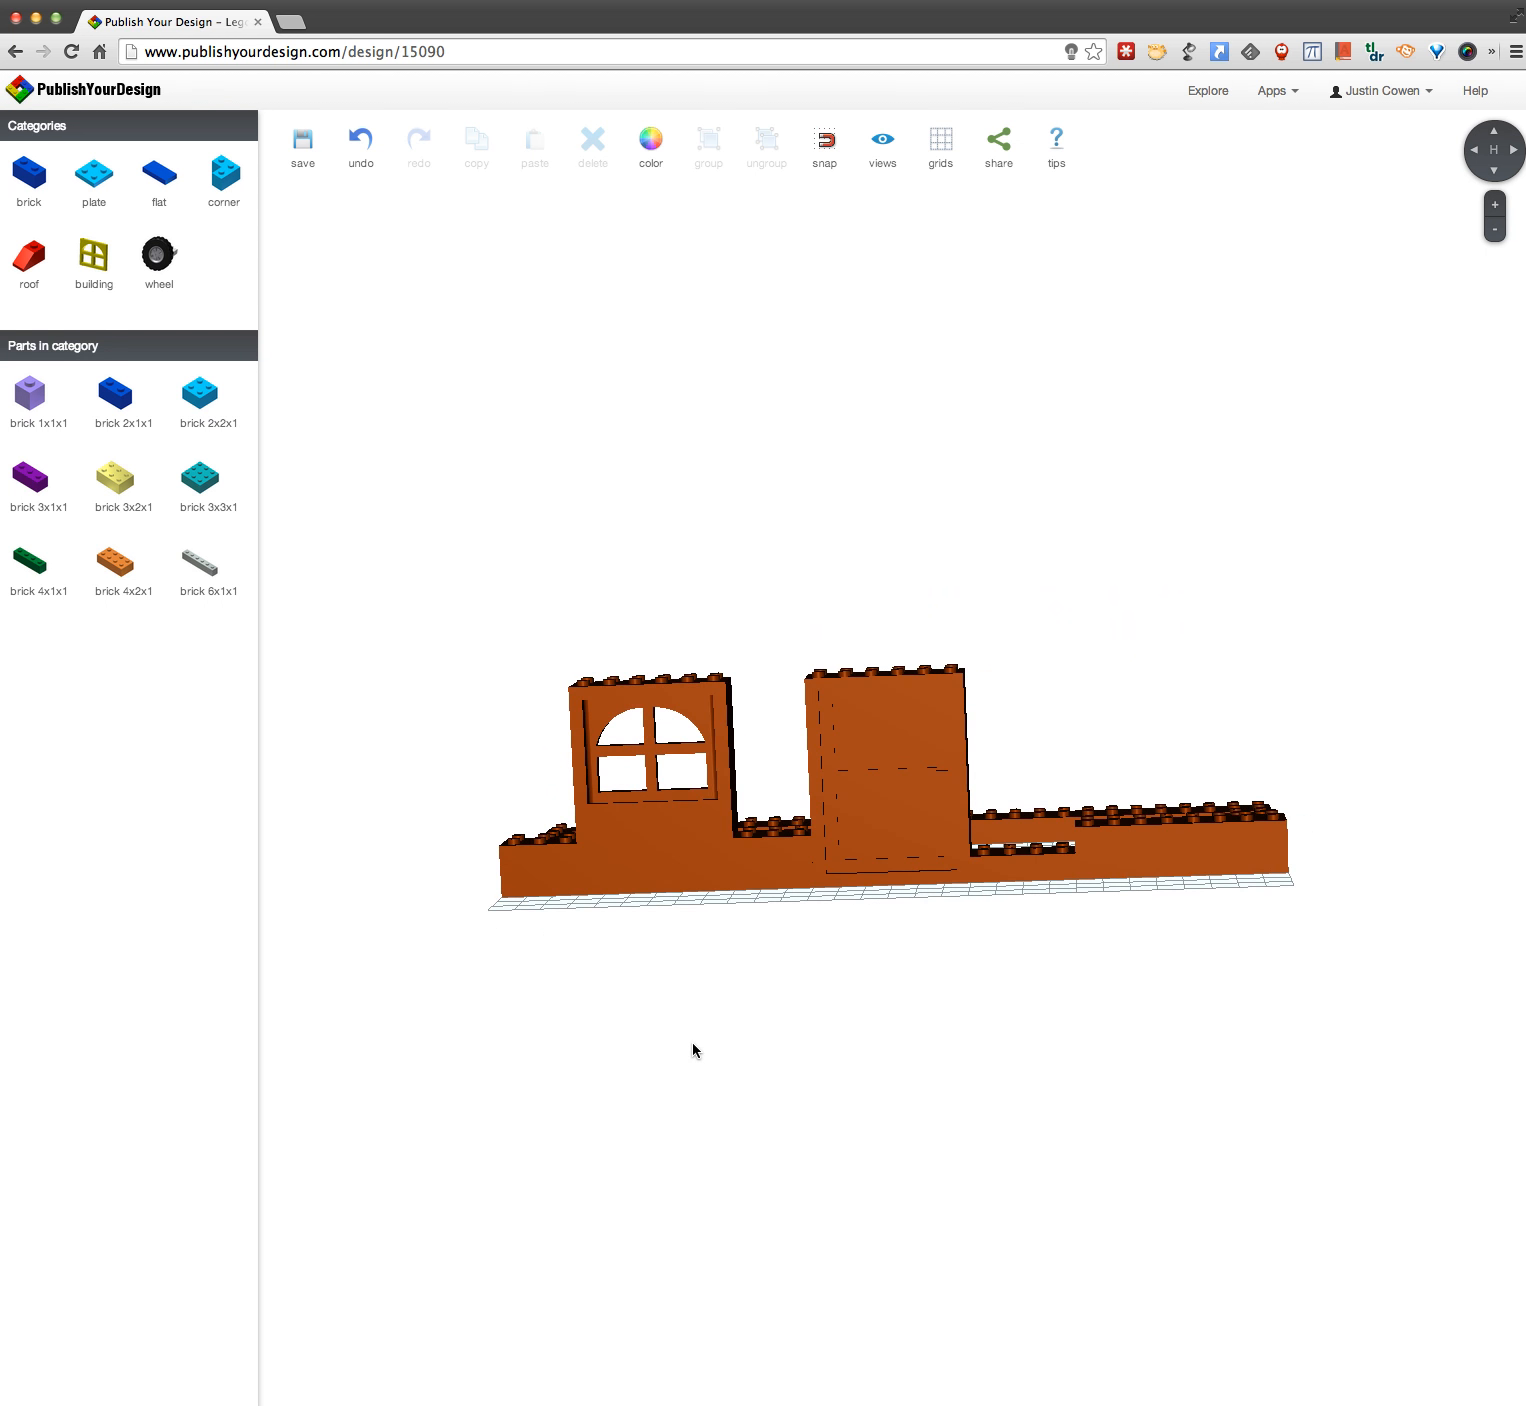
{"action": "left_click_drag", "start_coordinate": [973, 1026], "coordinate": [950, 1084]}
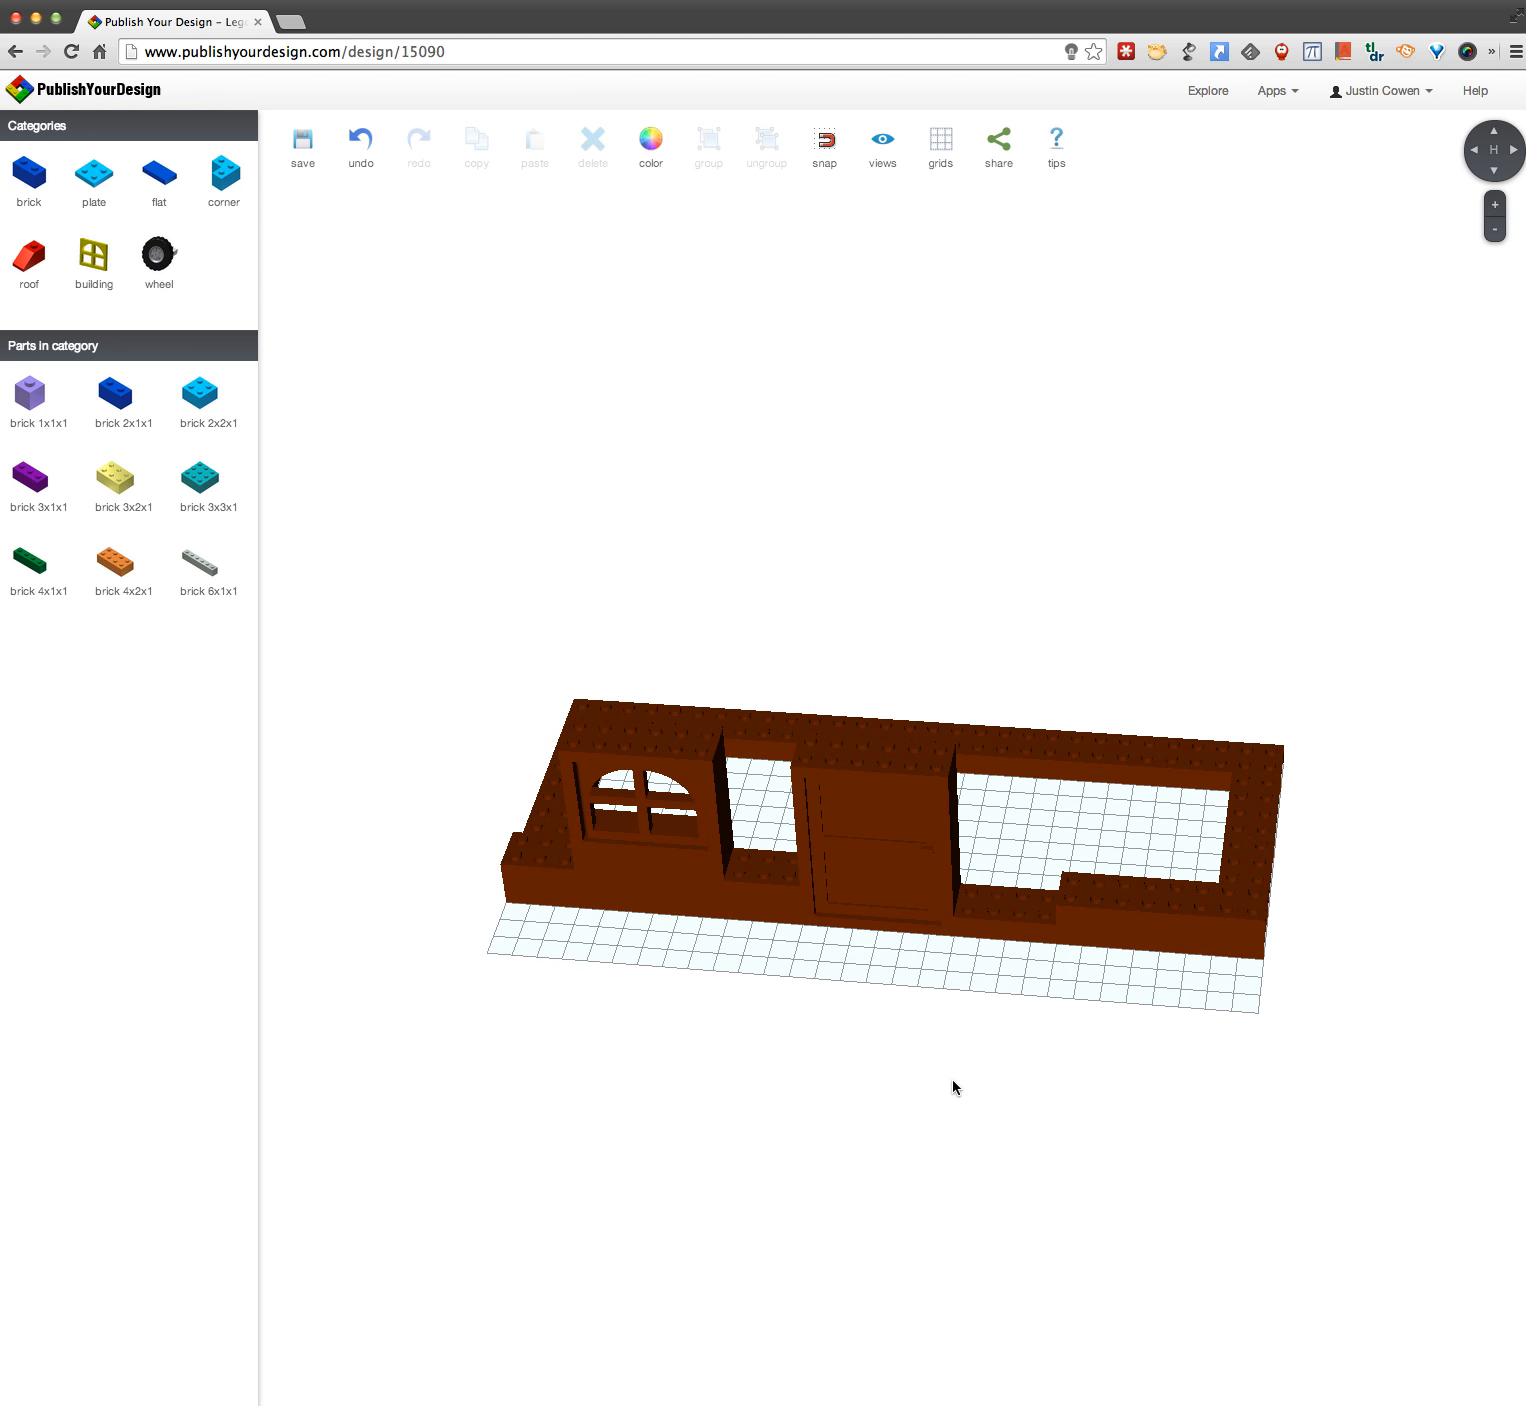
{"action": "left_click_drag", "start_coordinate": [988, 1008], "coordinate": [1021, 976]}
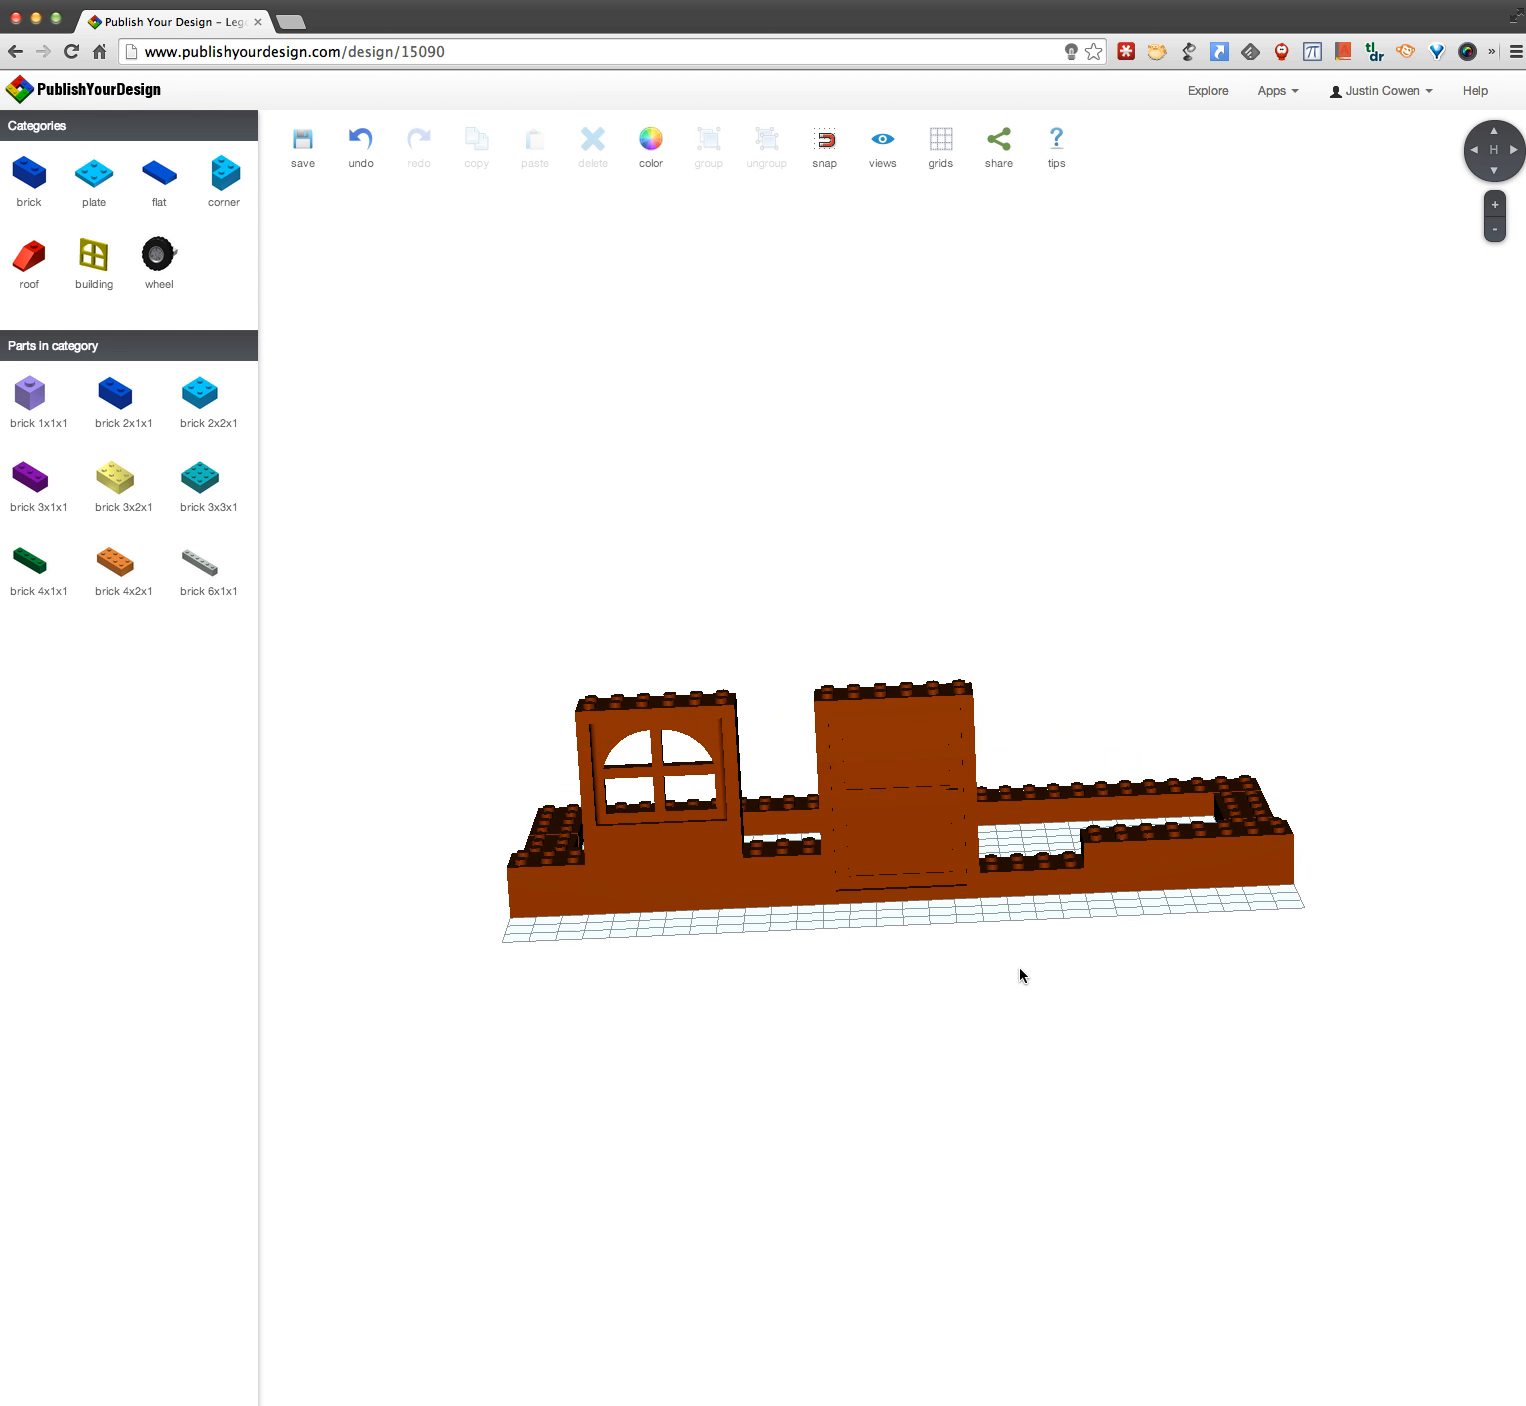
{"action": "left_click_drag", "start_coordinate": [861, 925], "coordinate": [523, 974]}
{"action": "left_click_drag", "start_coordinate": [923, 933], "coordinate": [1233, 923]}
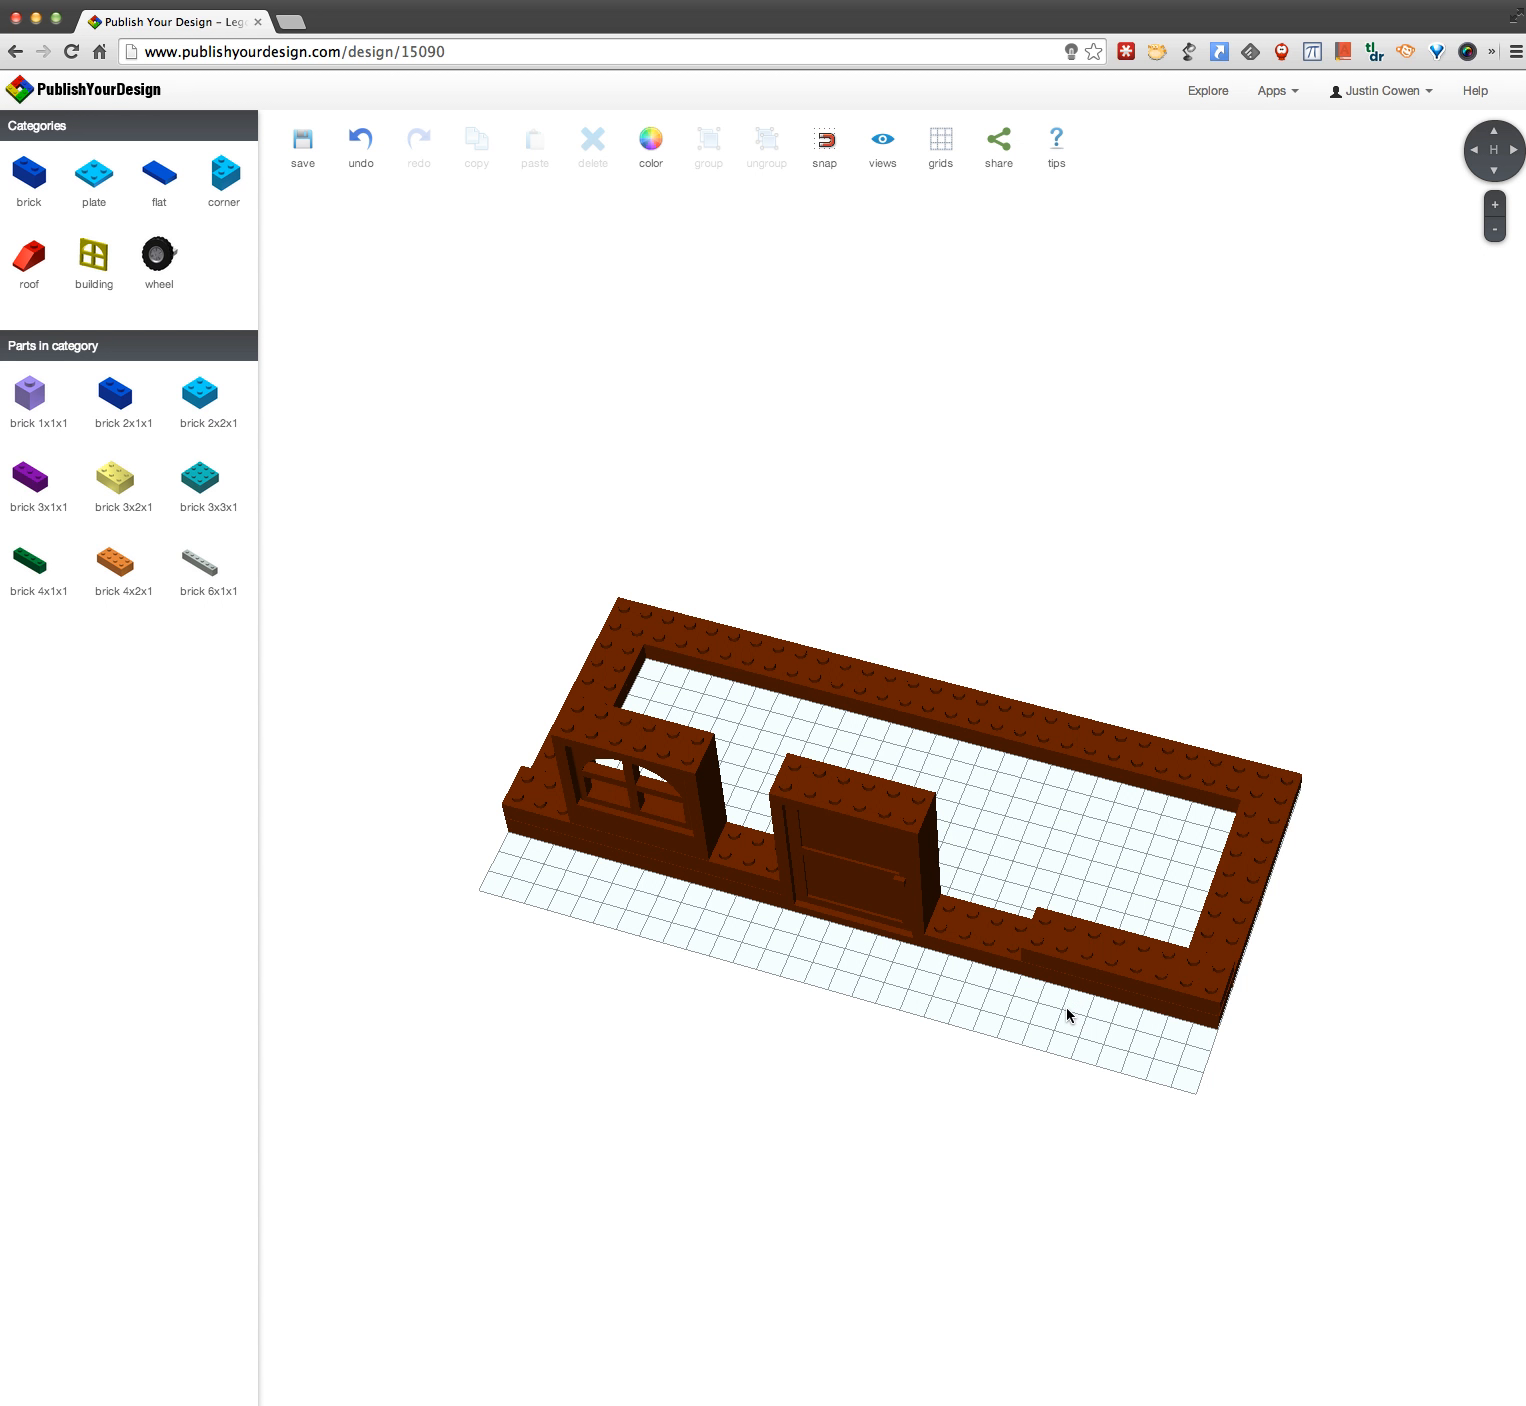
{"action": "left_click_drag", "start_coordinate": [1066, 1006], "coordinate": [879, 898]}
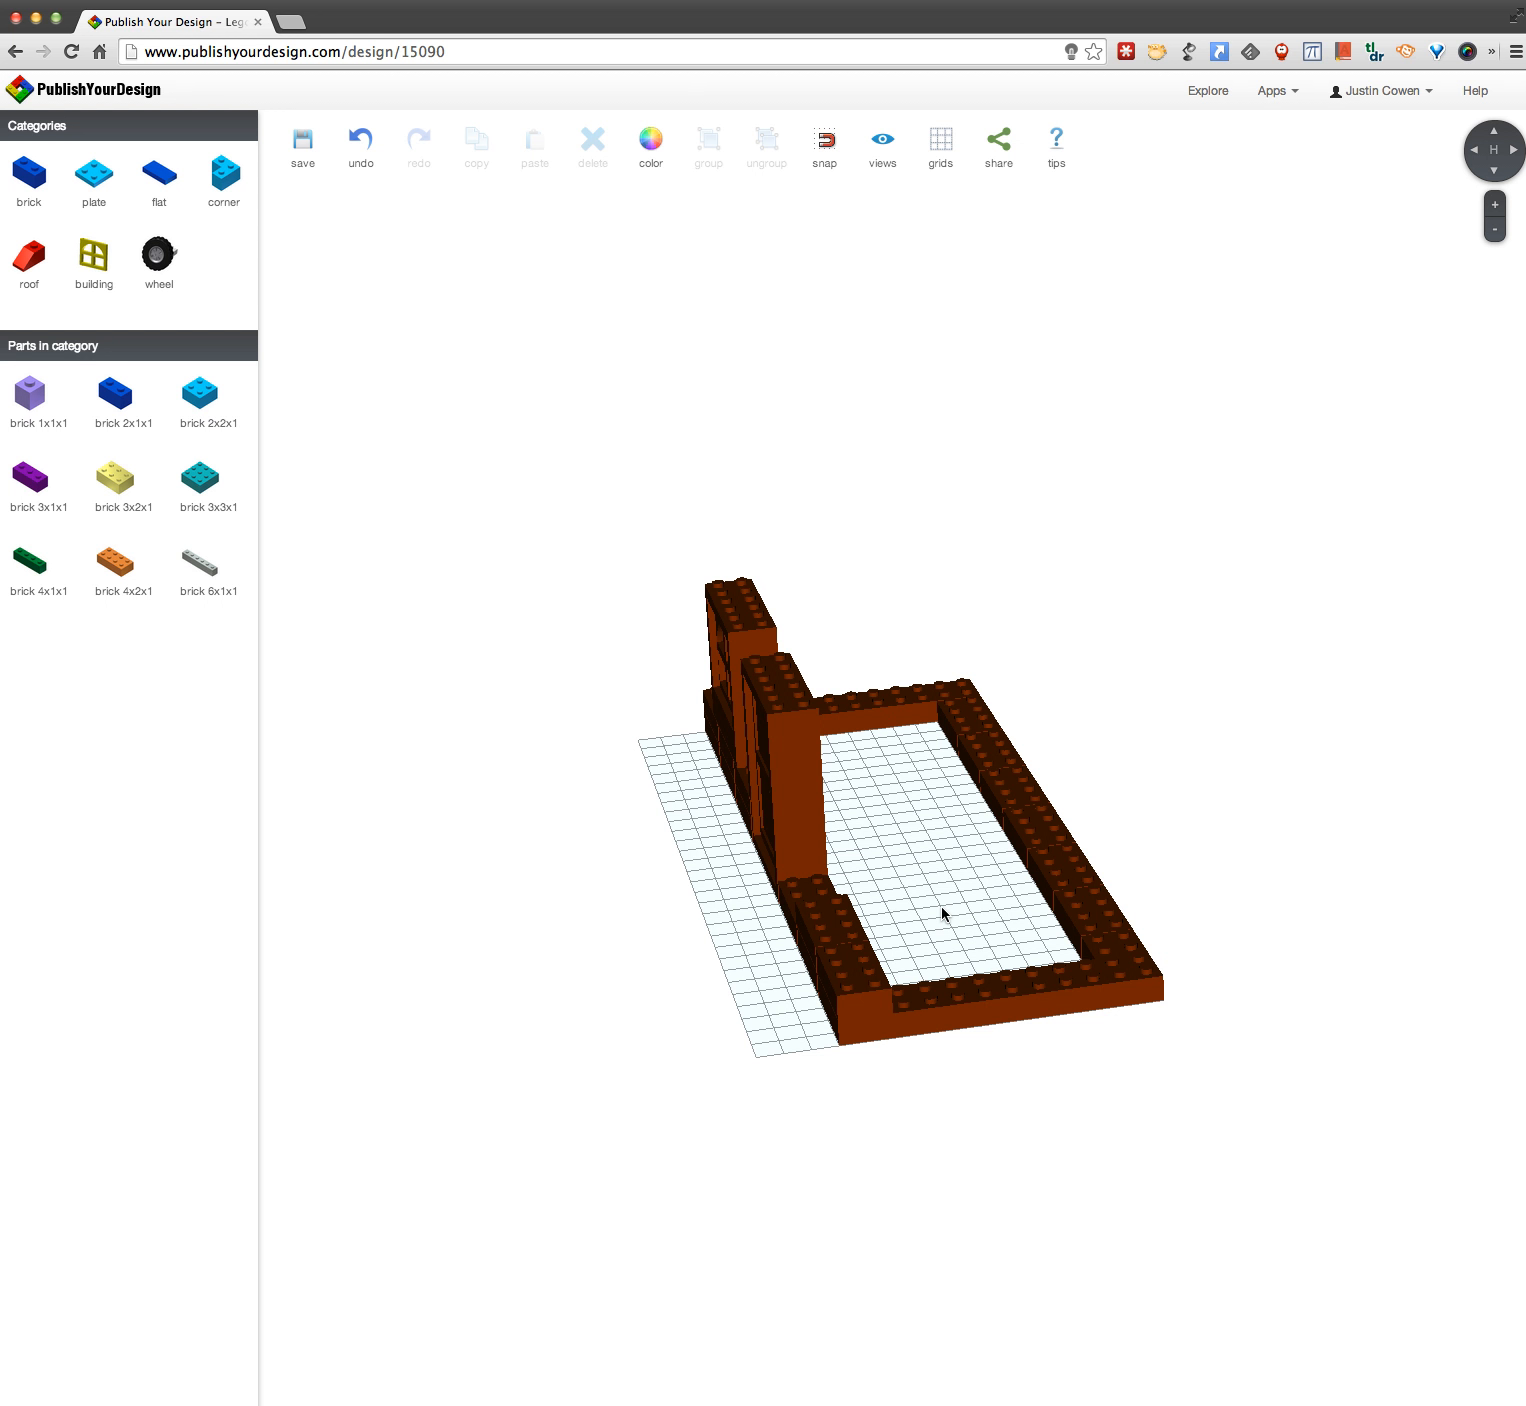
{"action": "left_click_drag", "start_coordinate": [955, 907], "coordinate": [1187, 916]}
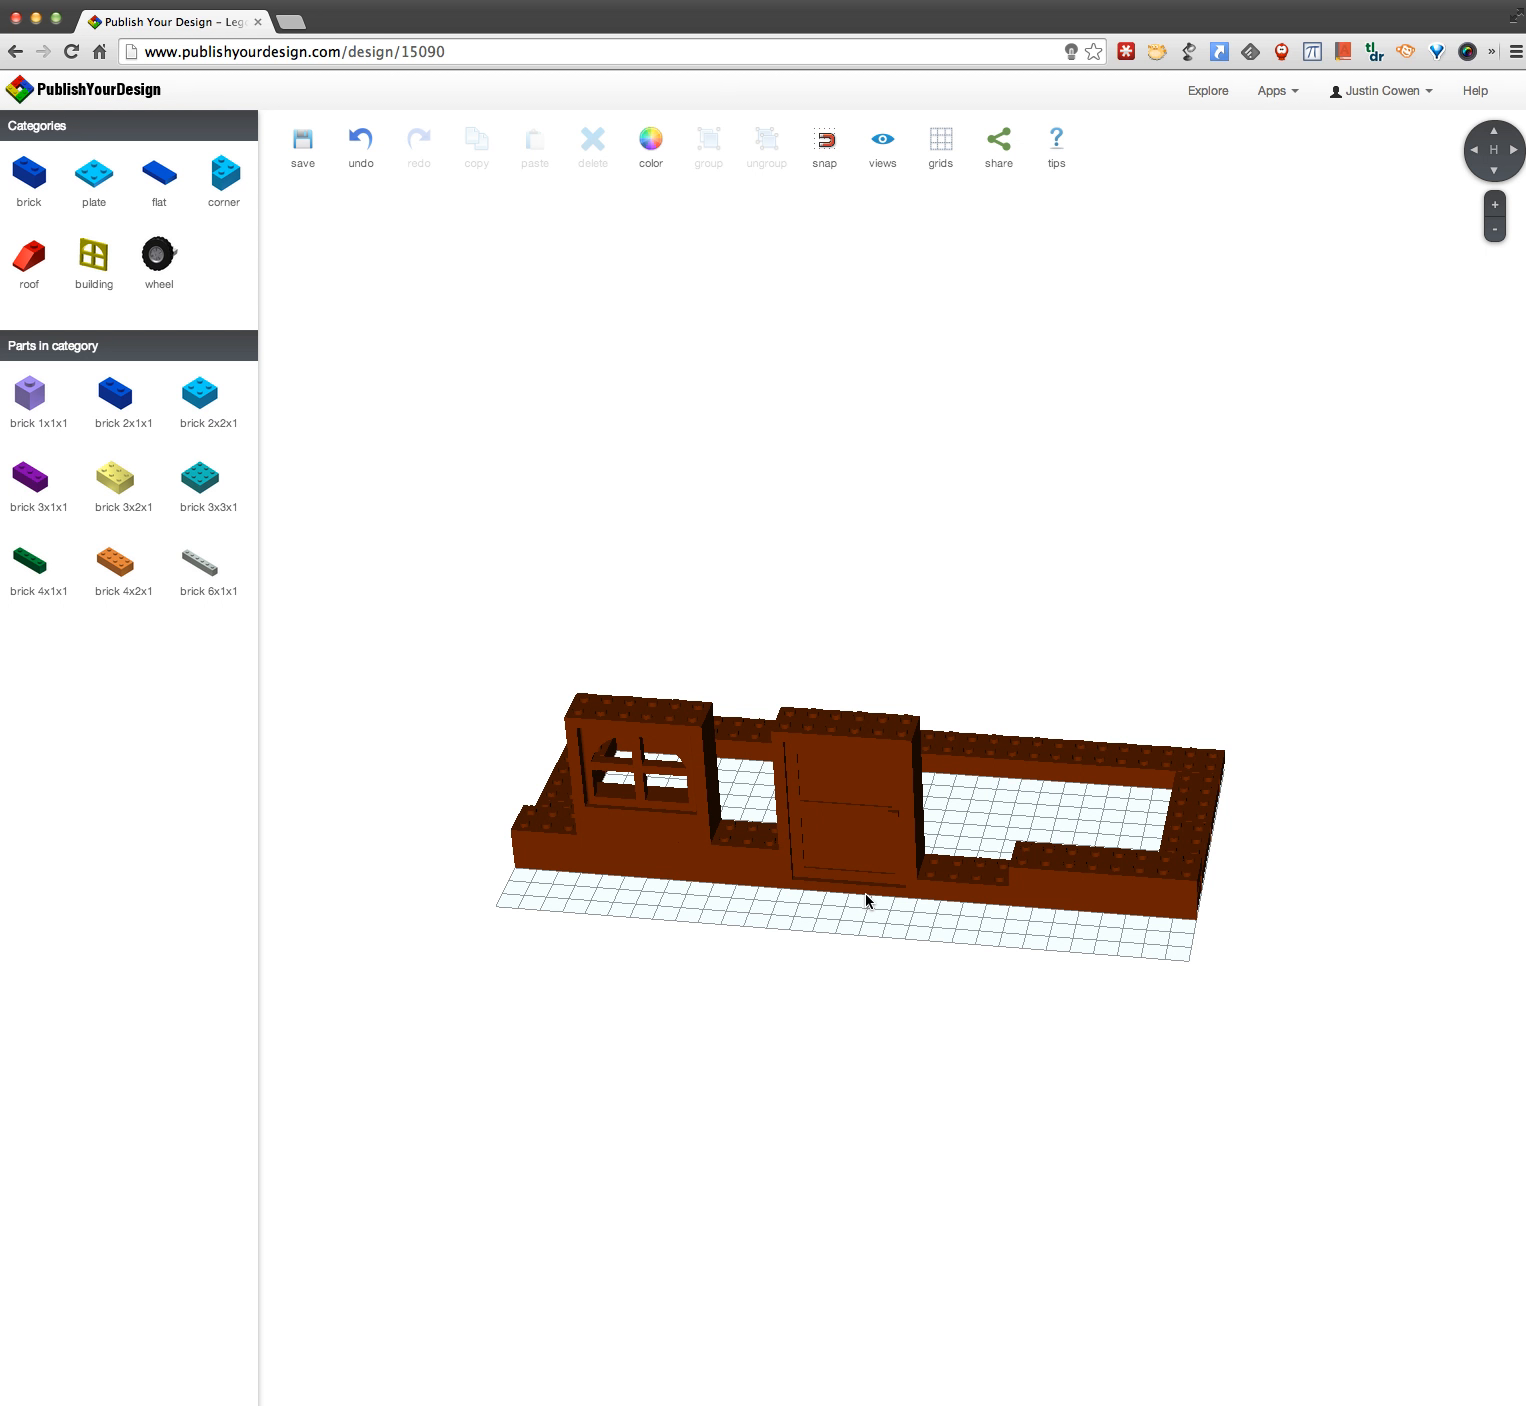
Step: Place four 3x3x1 bricks side by side as a two-by-two square on the grid in front of the building's window end
{"action": "left_click_drag", "start_coordinate": [896, 915], "coordinate": [748, 914]}
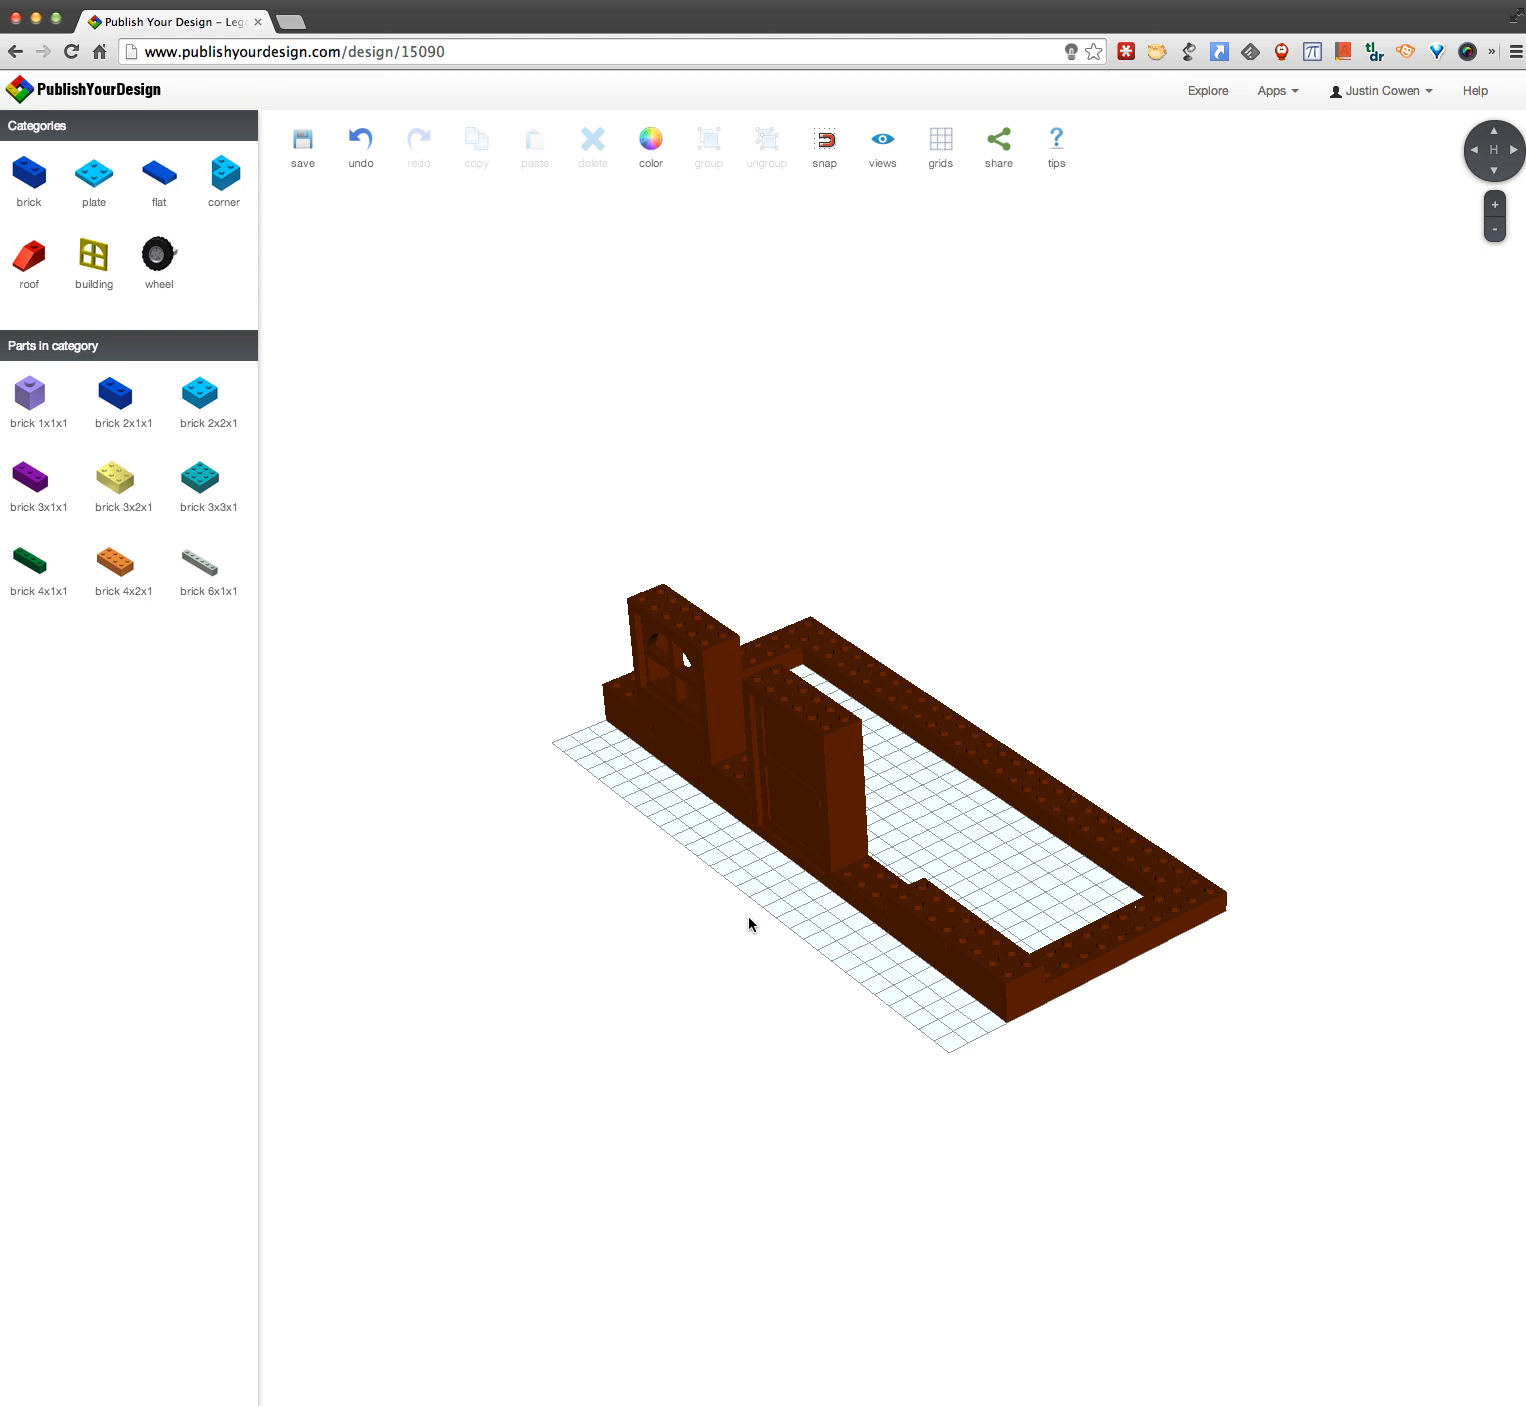
{"action": "left_click_drag", "start_coordinate": [749, 918], "coordinate": [1076, 985]}
{"action": "left_click_drag", "start_coordinate": [1076, 992], "coordinate": [720, 841]}
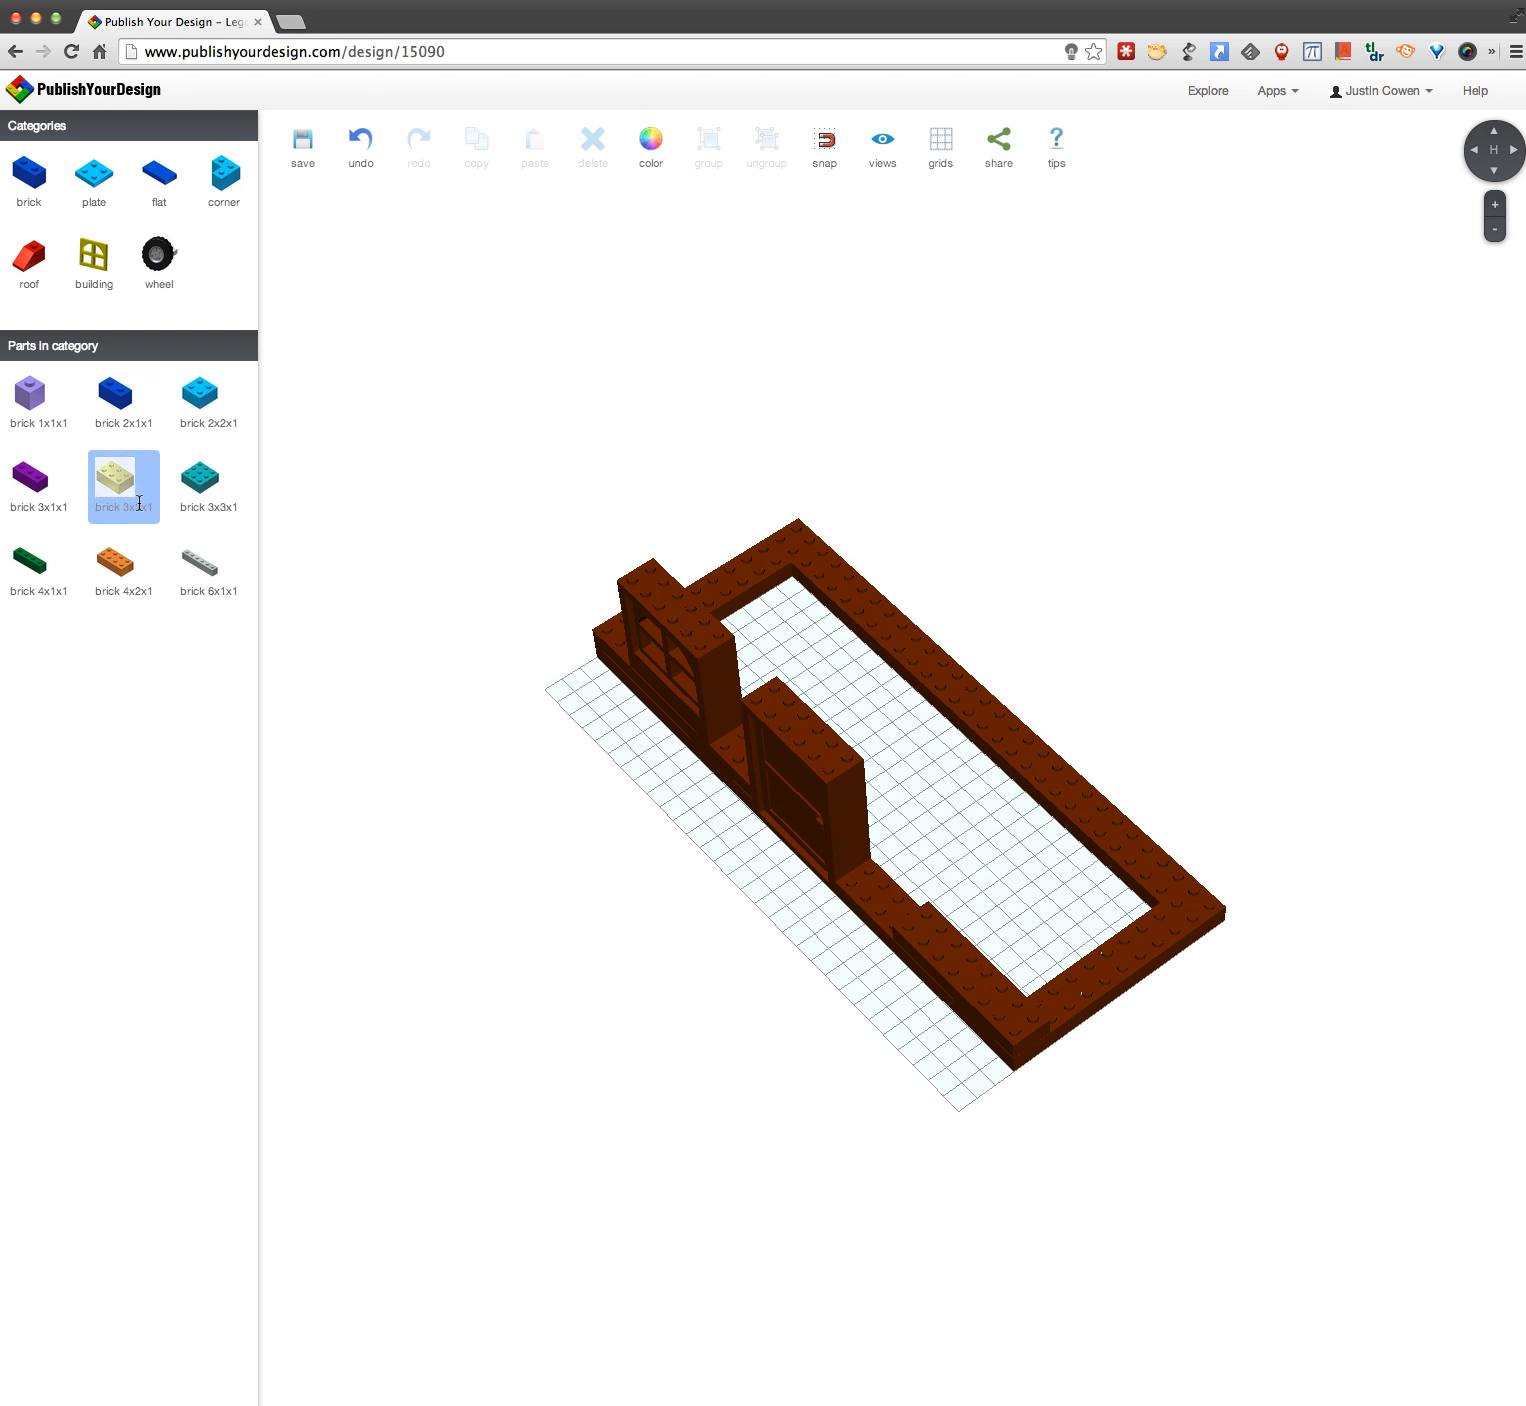
{"action": "left_click", "coordinate": [190, 502]}
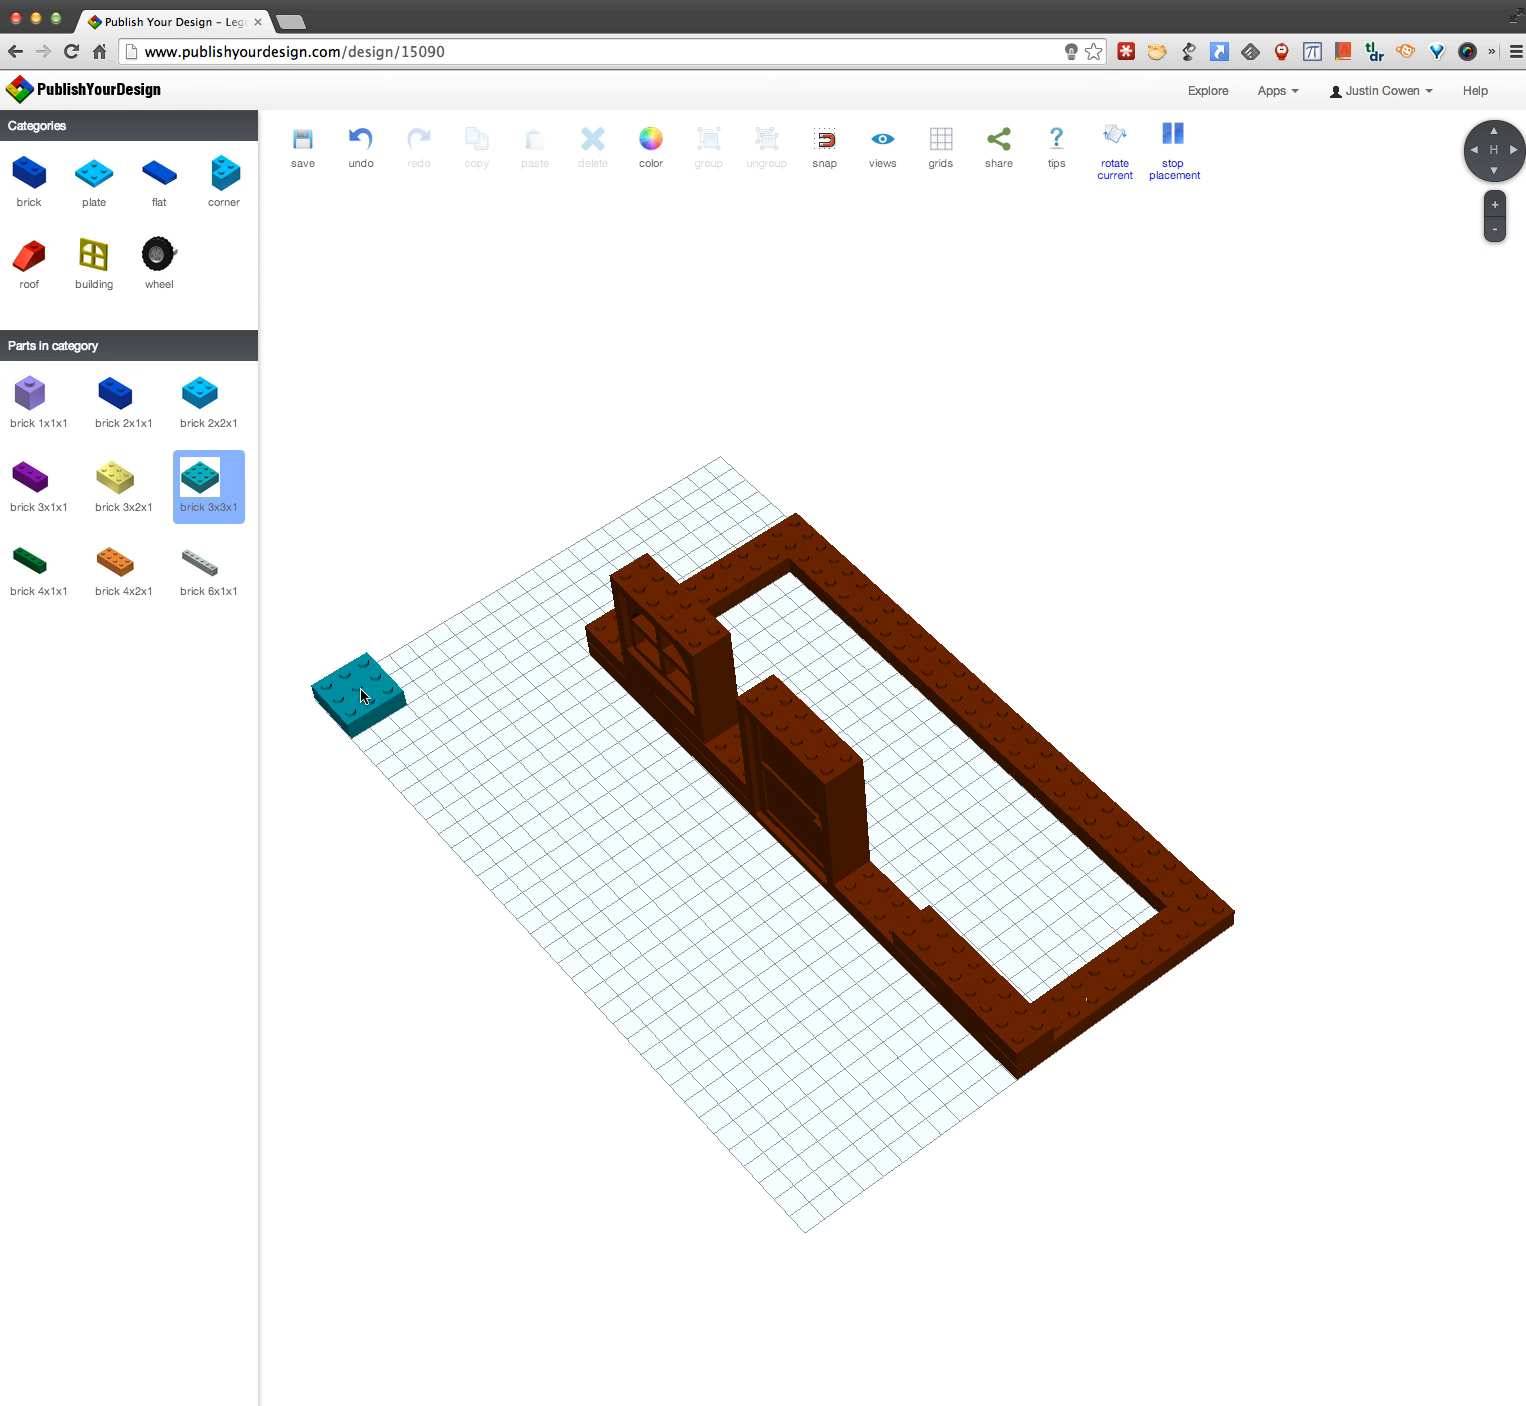
{"action": "left_click", "coordinate": [362, 697]}
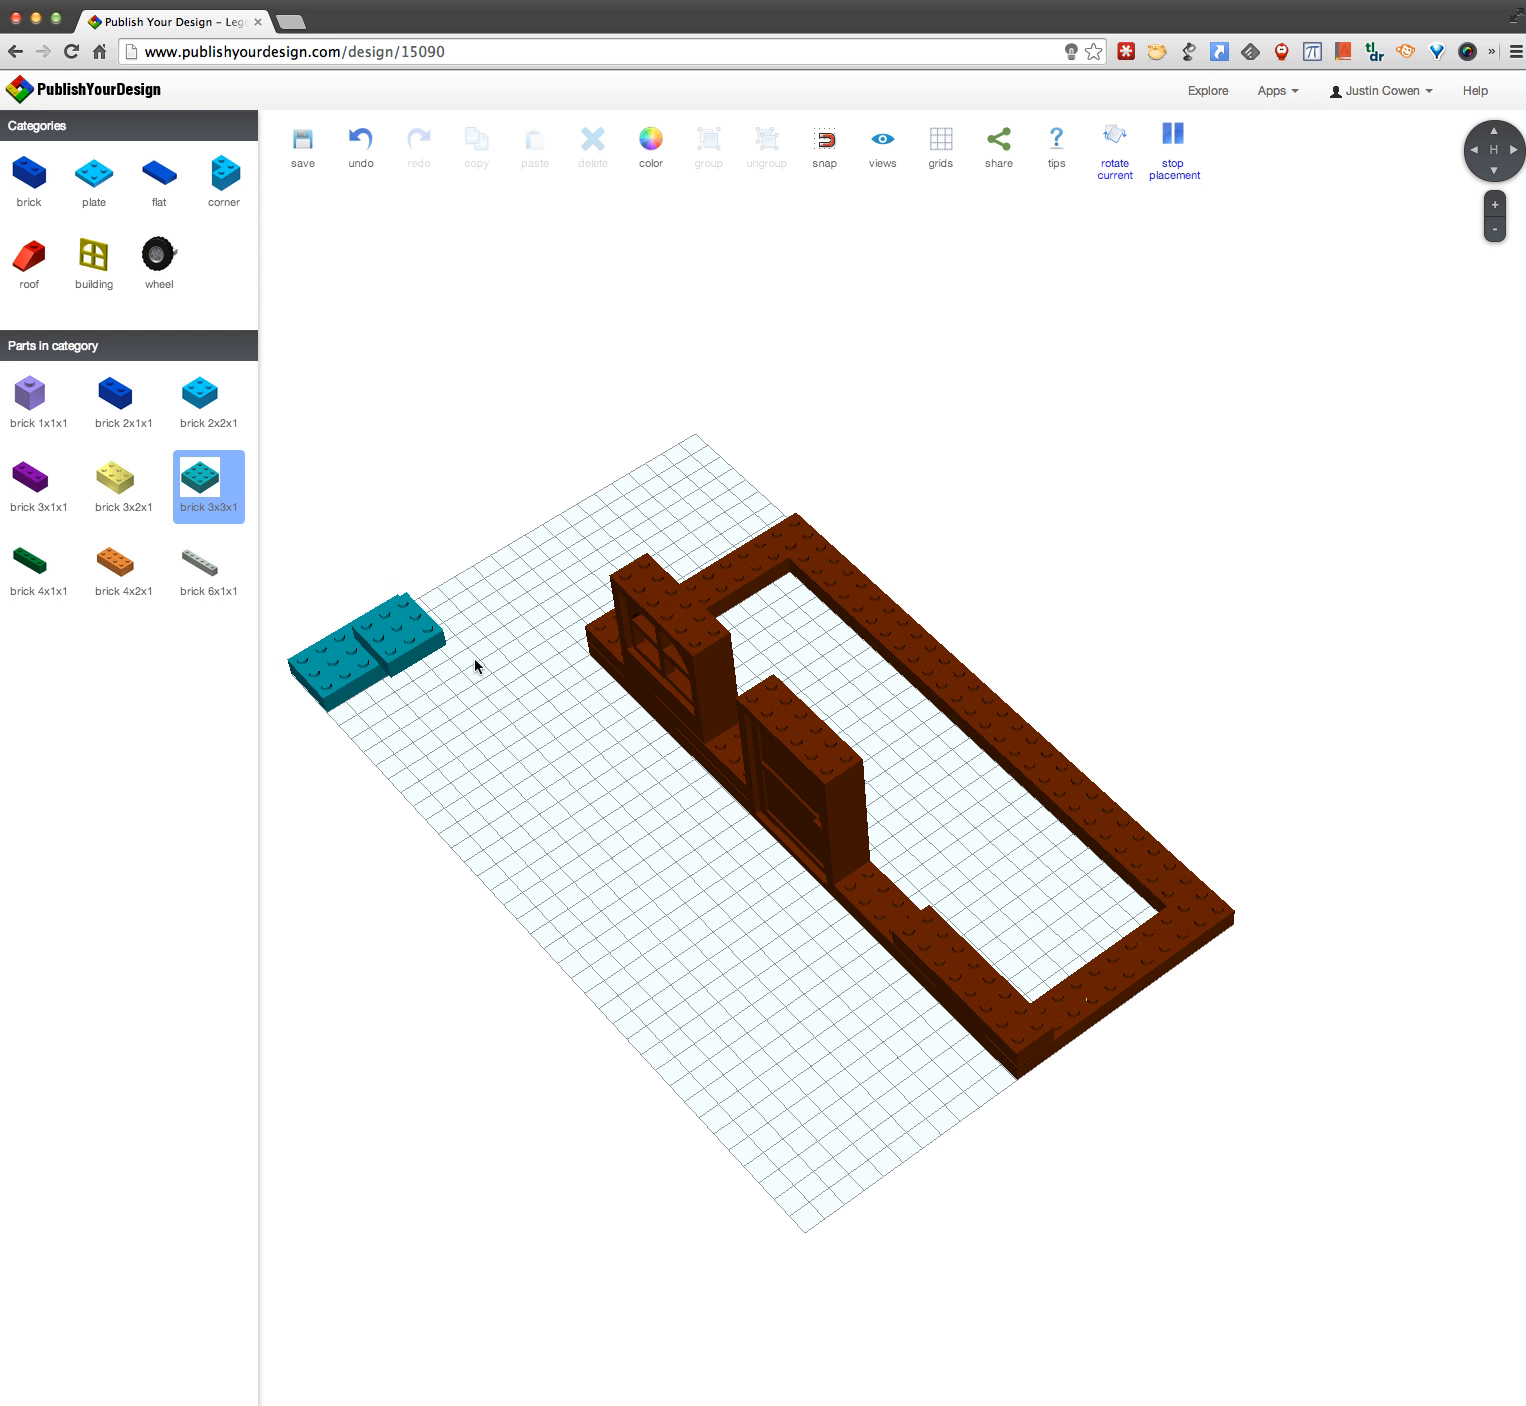
{"action": "left_click", "coordinate": [371, 712]}
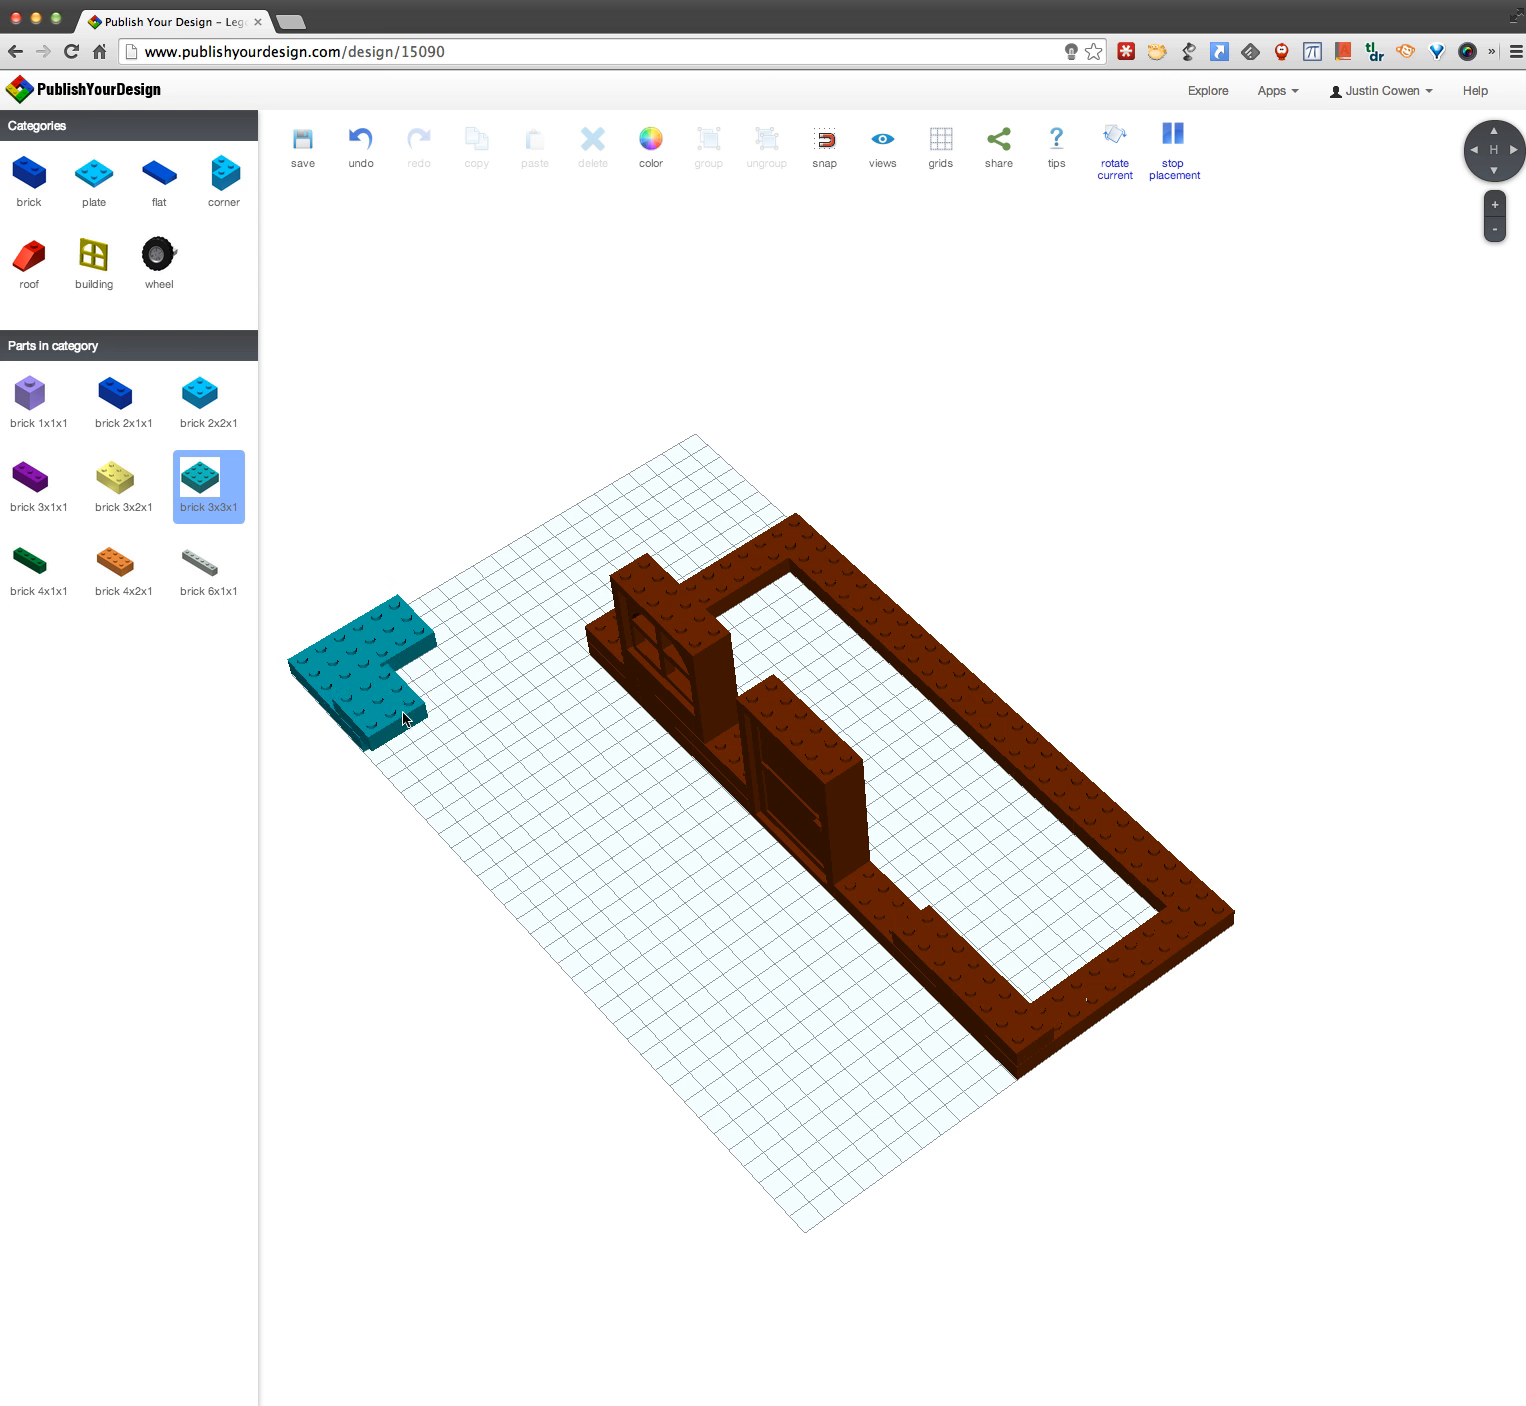
{"action": "left_click", "coordinate": [444, 686]}
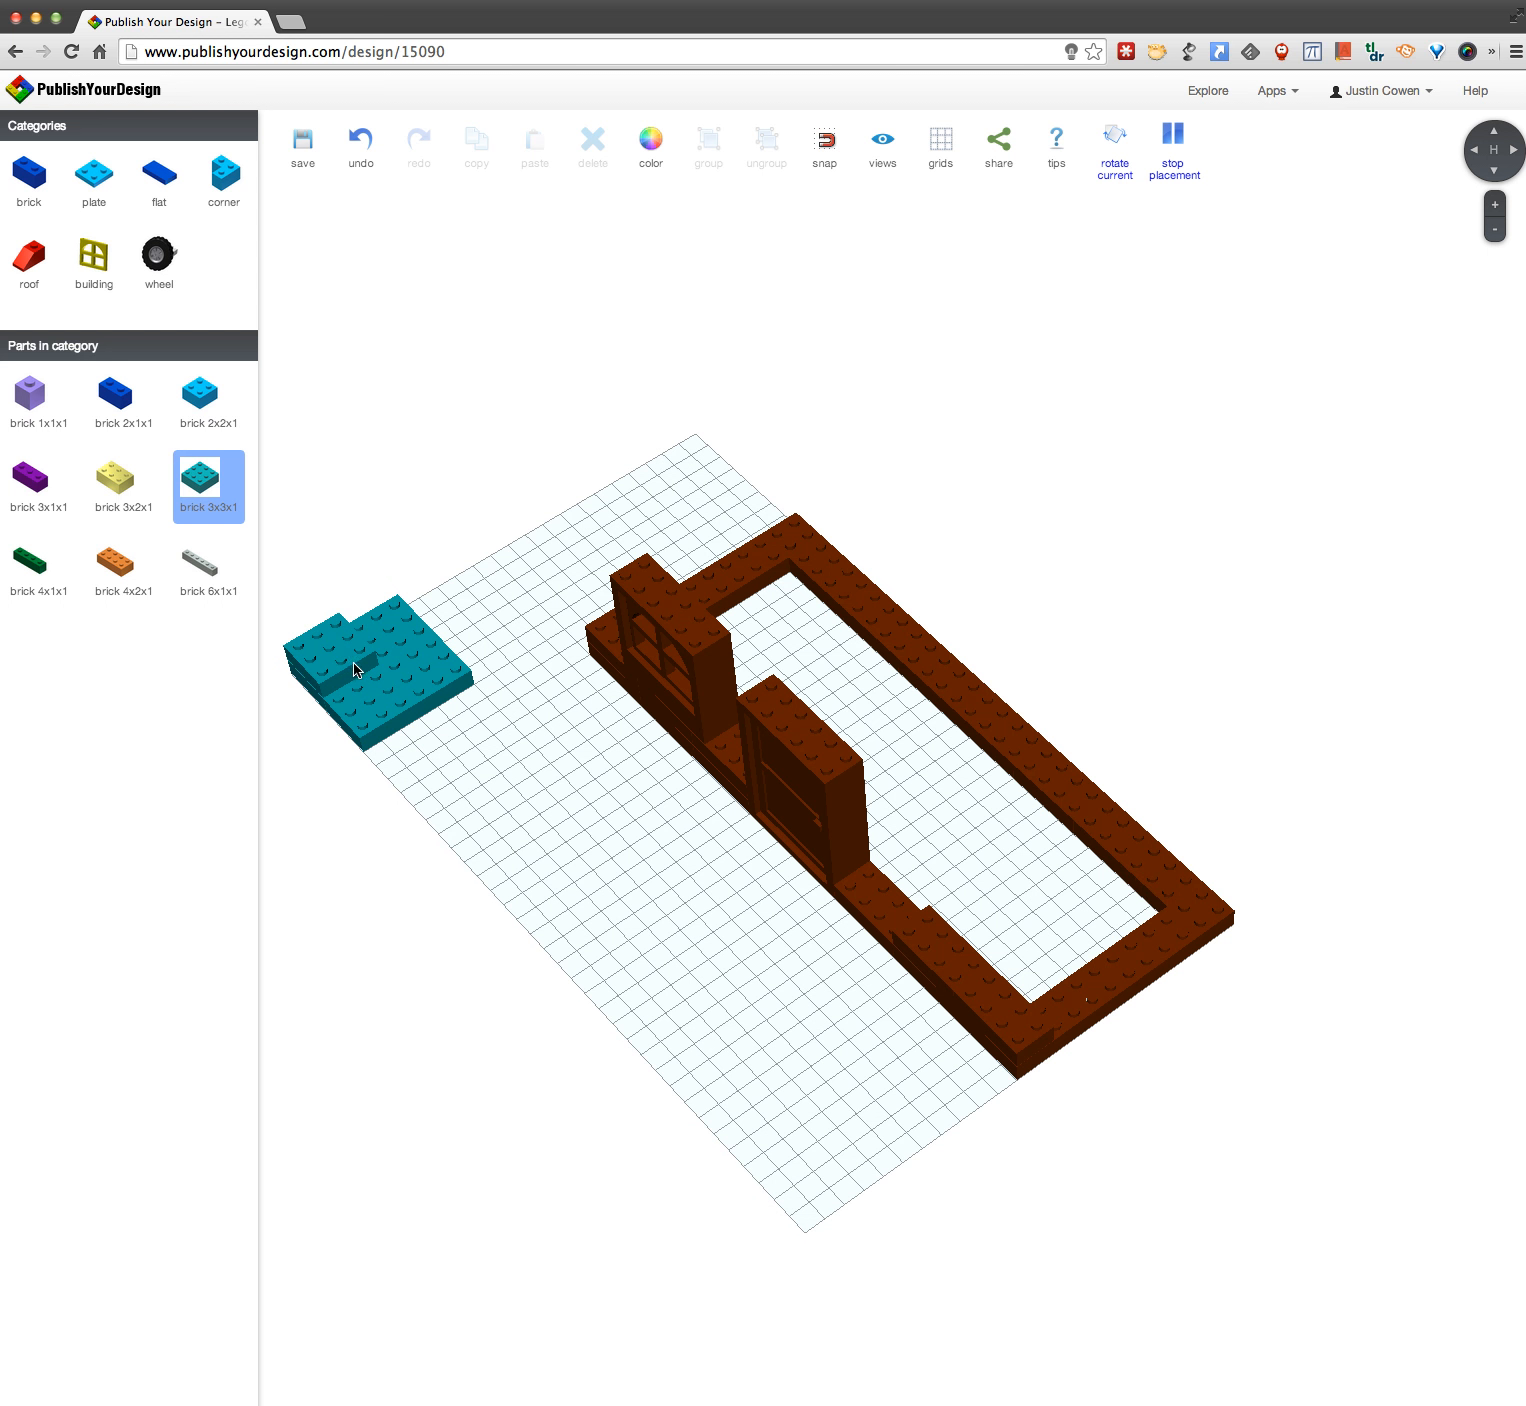
Step: Show the model's share link and embed code snippet
{"action": "left_click", "coordinate": [999, 142]}
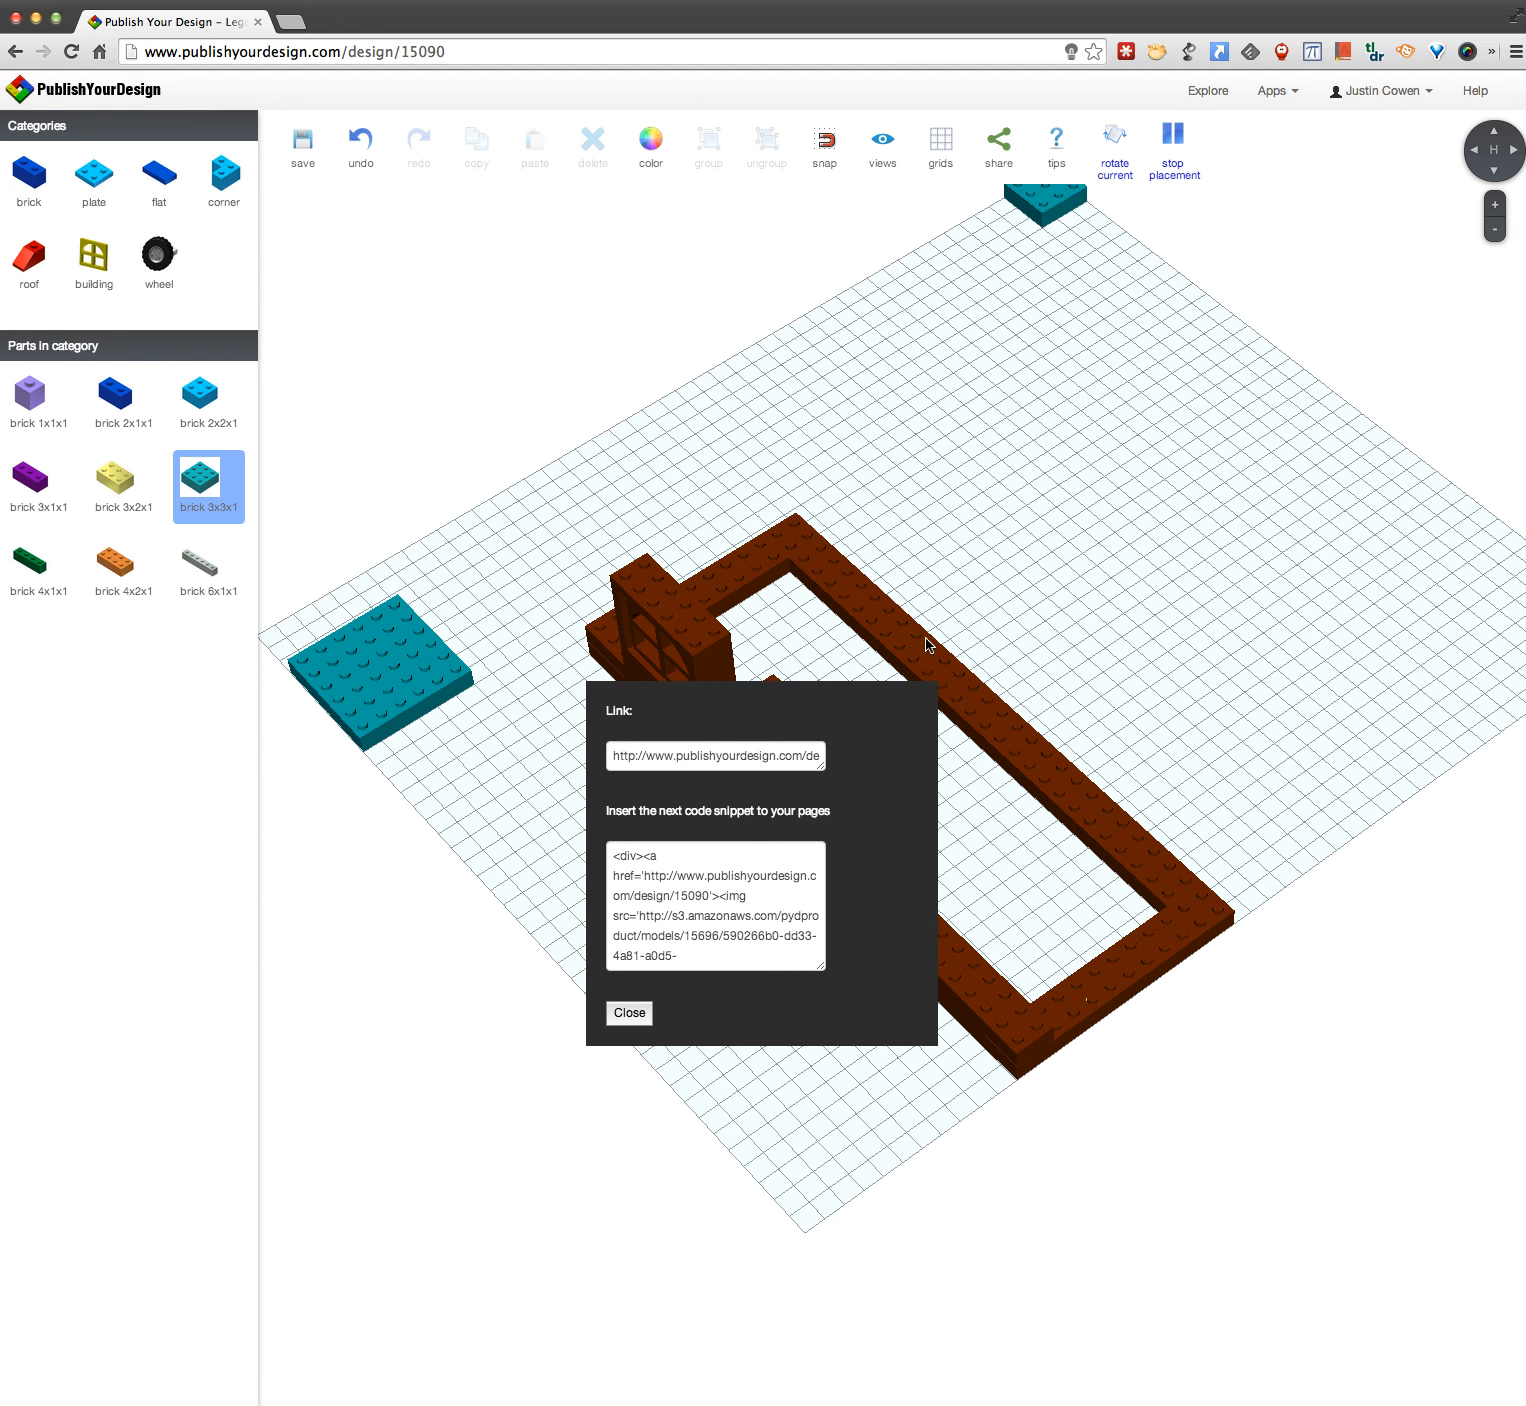